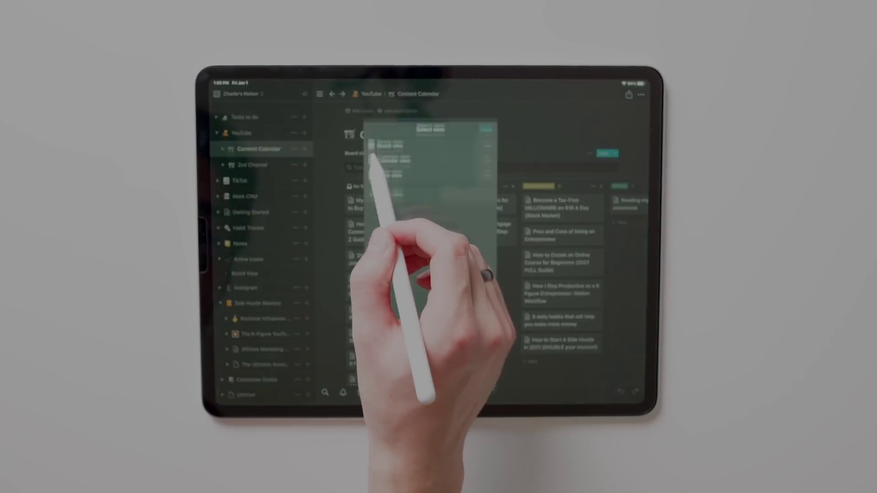
- Preview the Reading List template from the Personal templates and scroll through its Media database
click(404, 140)
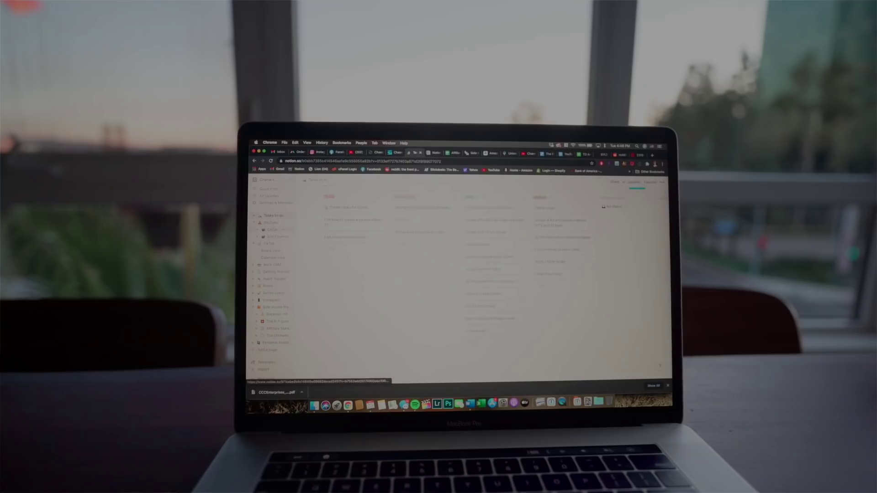
scroll(456, 283, down, 3)
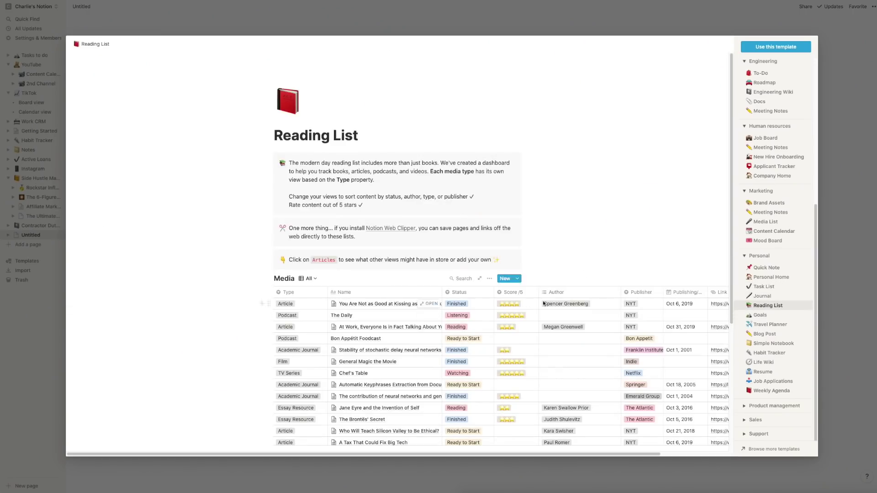
- Preview the Travel Planner, Simple Notebook and Job Applications templates in turn
click(781, 325)
click(773, 344)
click(776, 276)
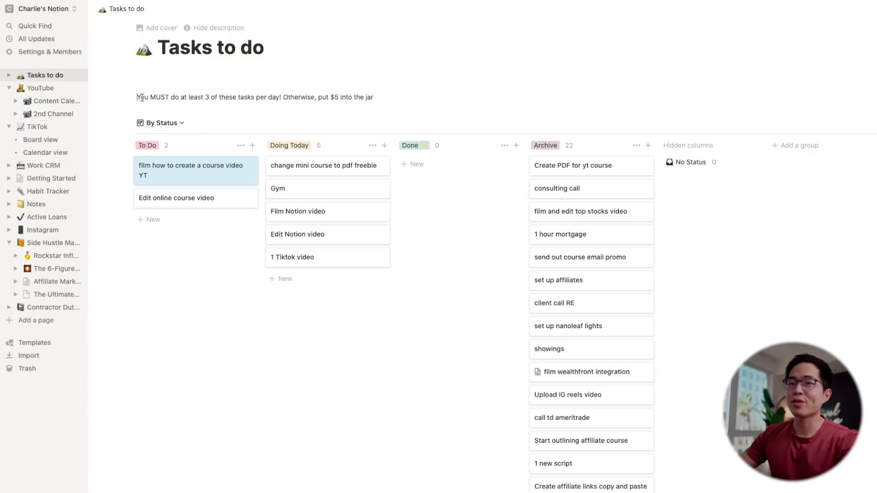
- Highlight the three-tasks-daily rule, then drag the Gym card from Doing Today into Done
drag(142, 98, 393, 97)
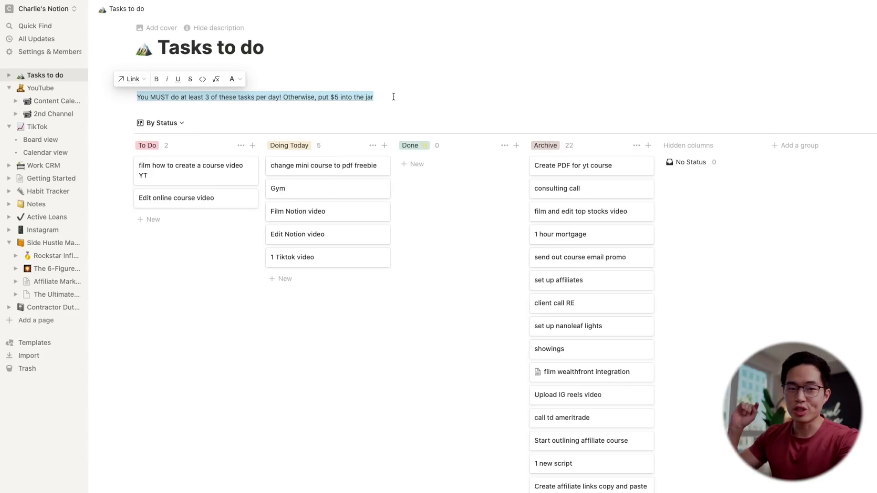
click(394, 96)
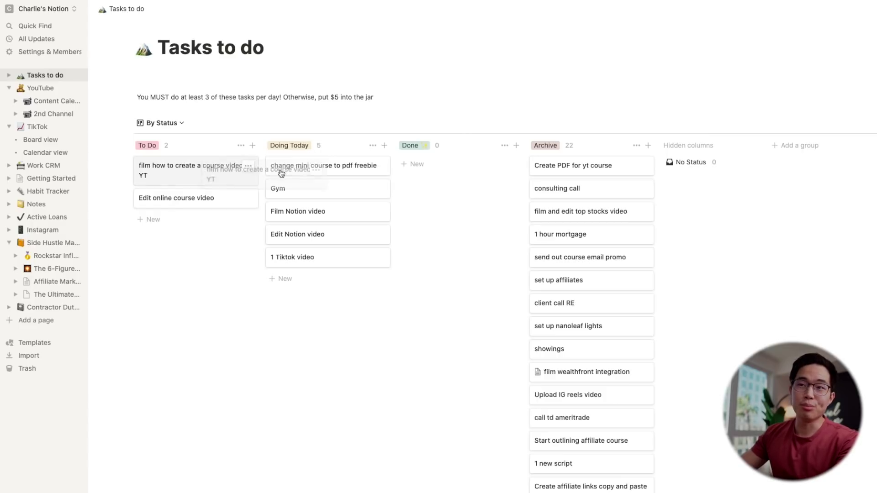
click(213, 165)
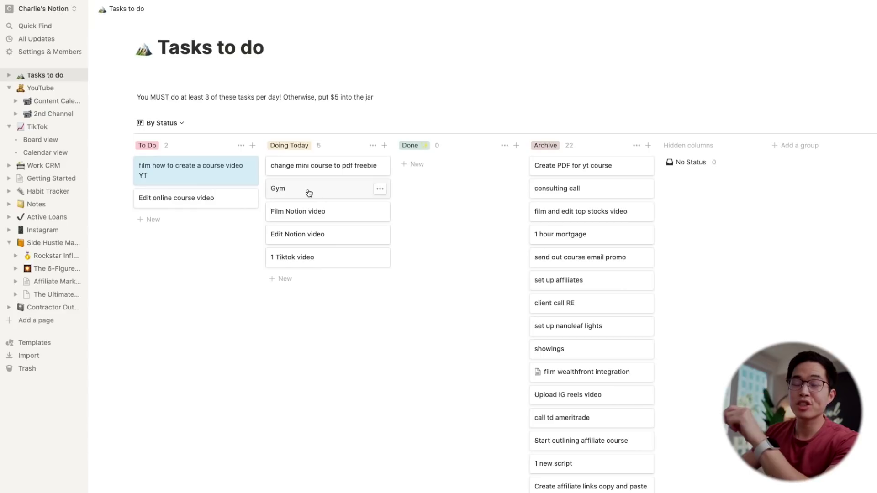
drag(308, 192, 440, 163)
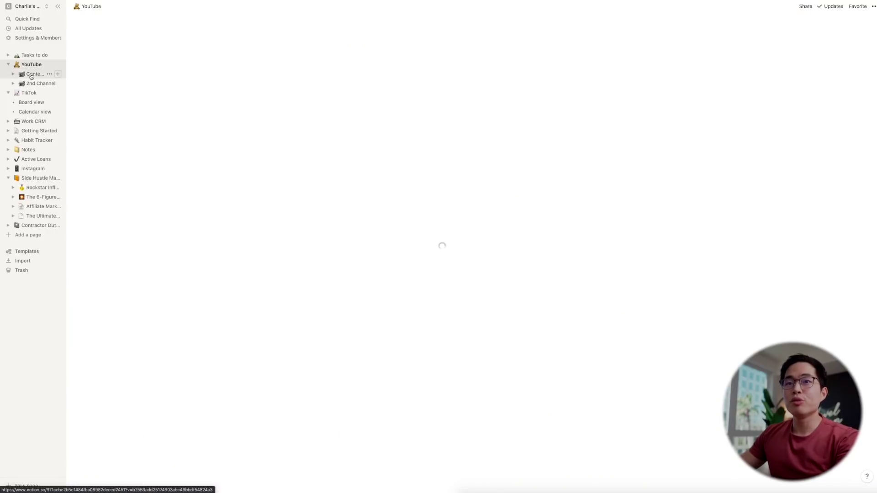
- Go from the Content Calendar board to 2nd Channel and back to Content Calendar
click(31, 75)
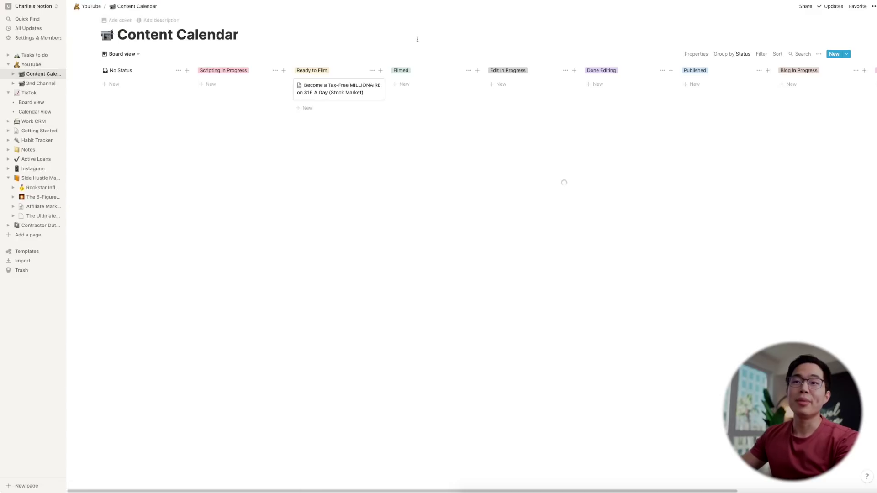
click(40, 84)
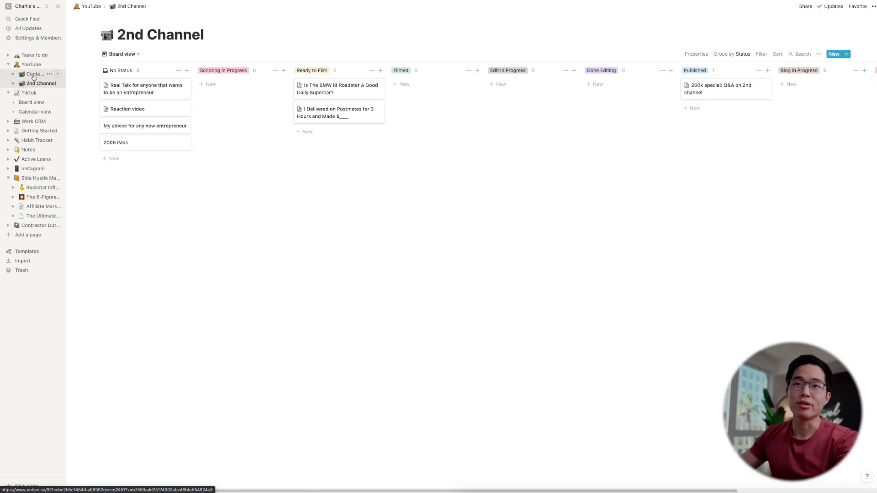
click(34, 75)
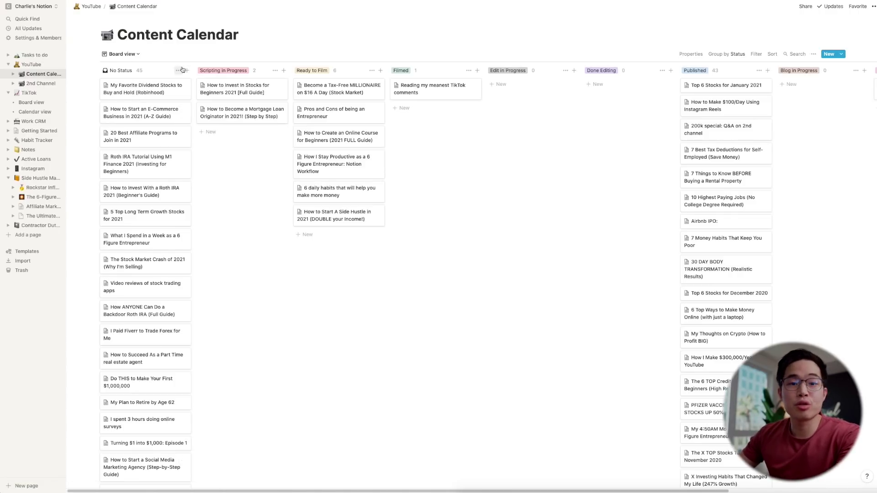
- Demonstrate moving the dividend stocks card between status columns, then scroll the board
drag(170, 86, 140, 86)
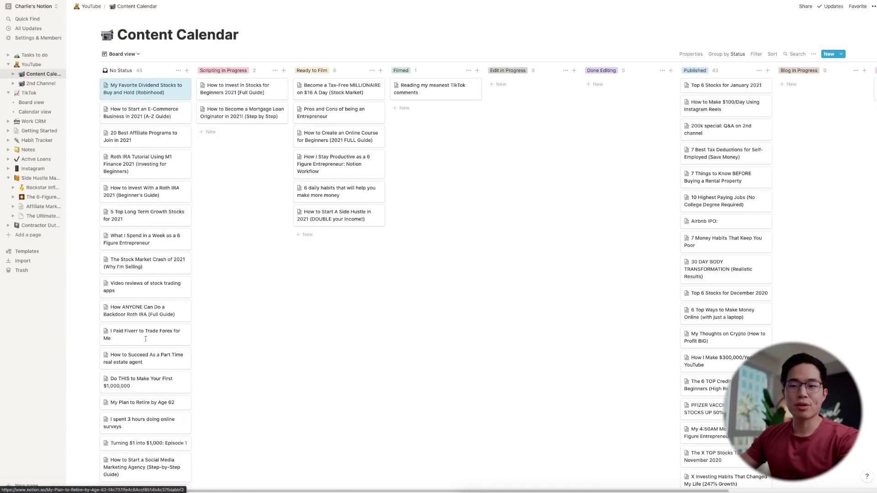
scroll(143, 266, down, 3)
scroll(144, 268, up, 3)
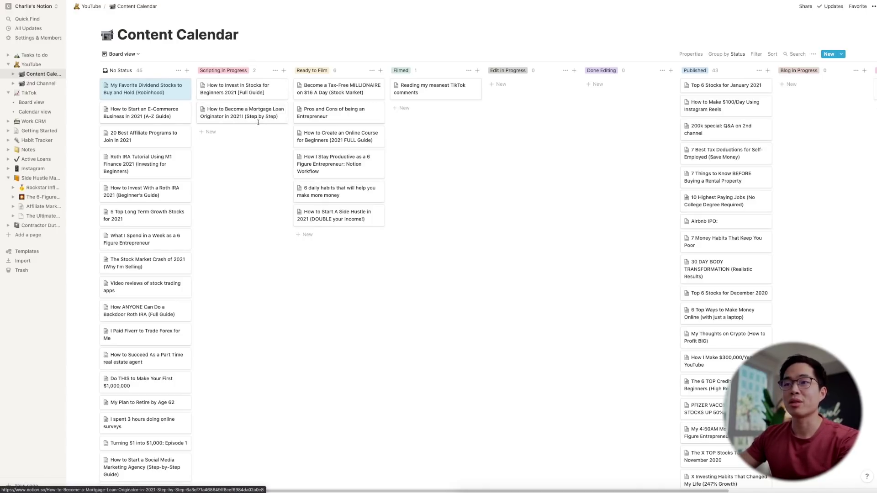
click(231, 94)
scroll(431, 224, down, 10)
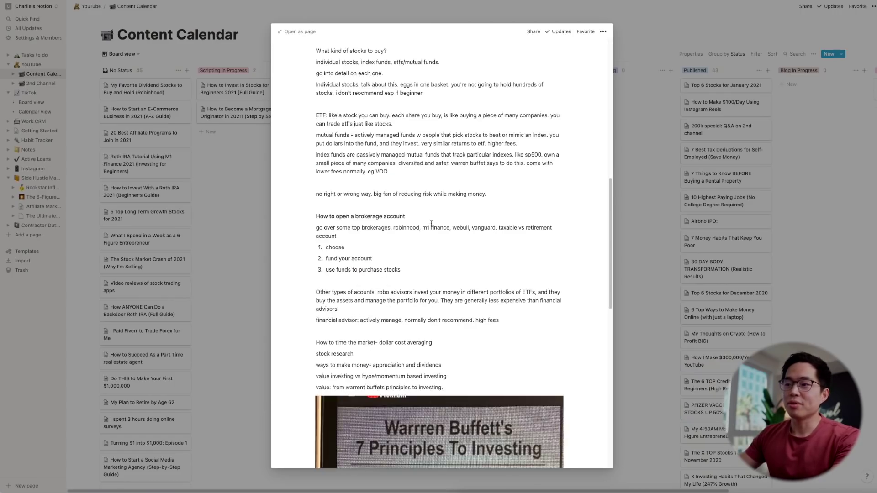
scroll(431, 223, down, 10)
scroll(431, 224, up, 20)
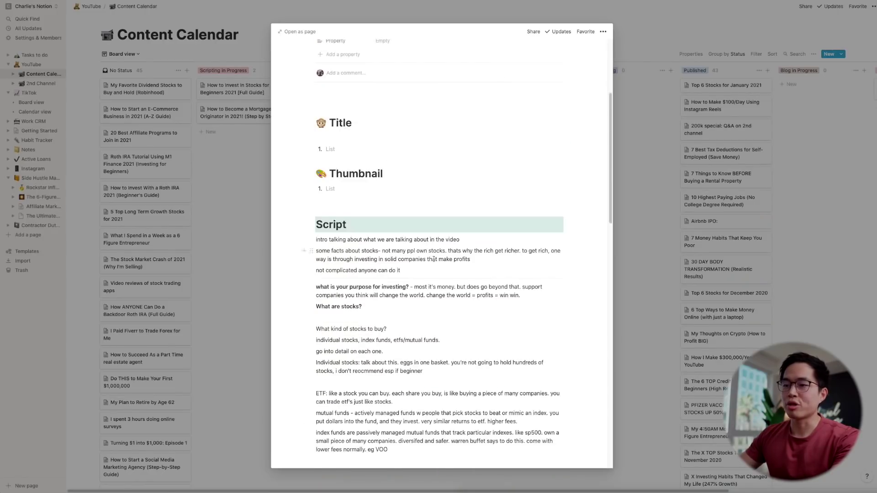
click(232, 138)
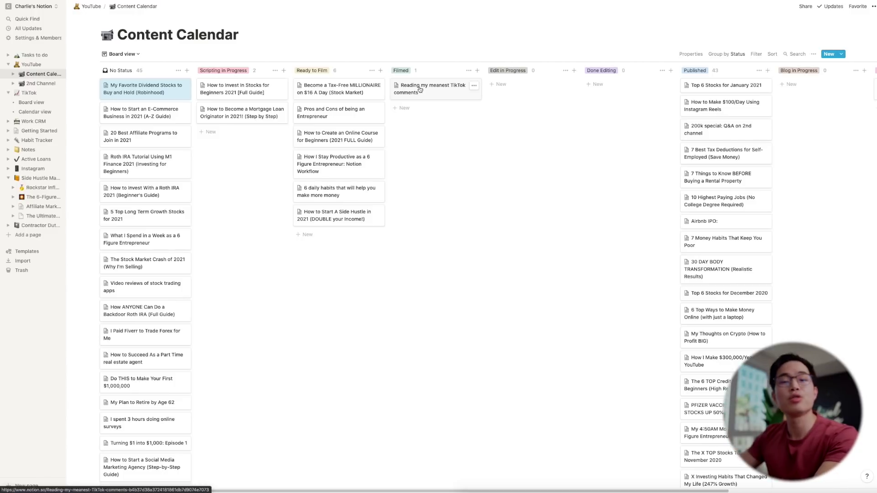
drag(420, 89, 527, 92)
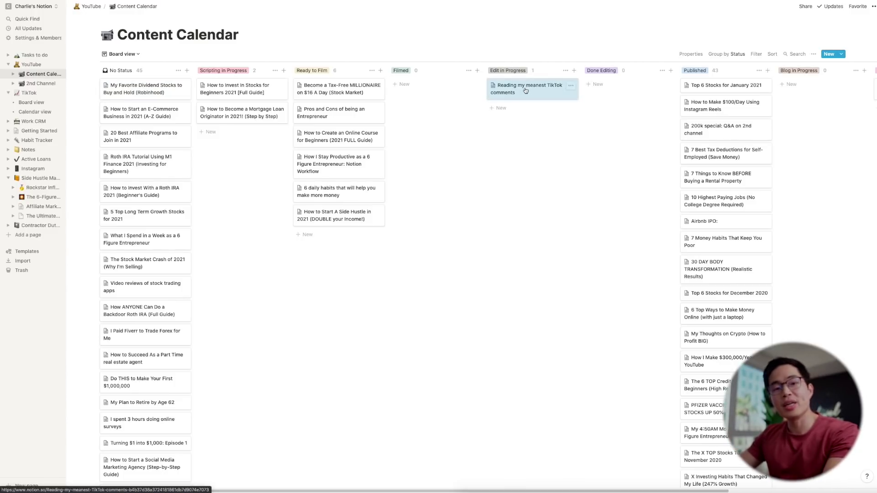
drag(526, 91, 617, 90)
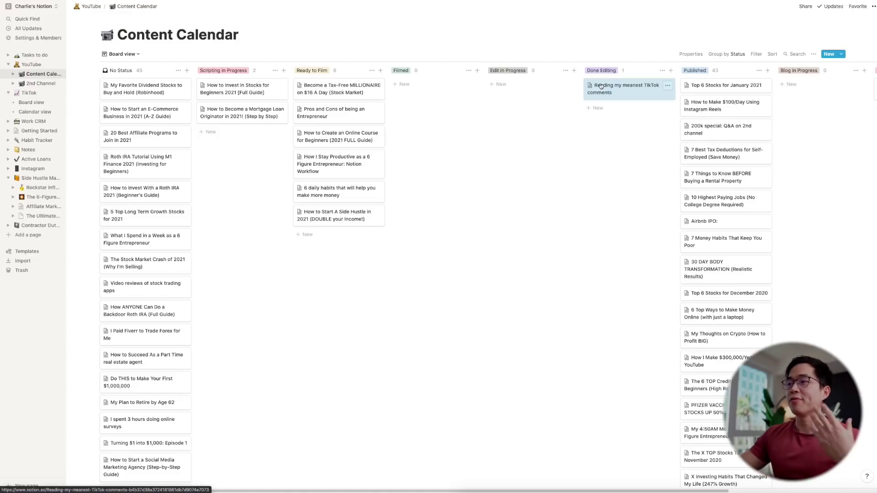
drag(601, 87, 714, 85)
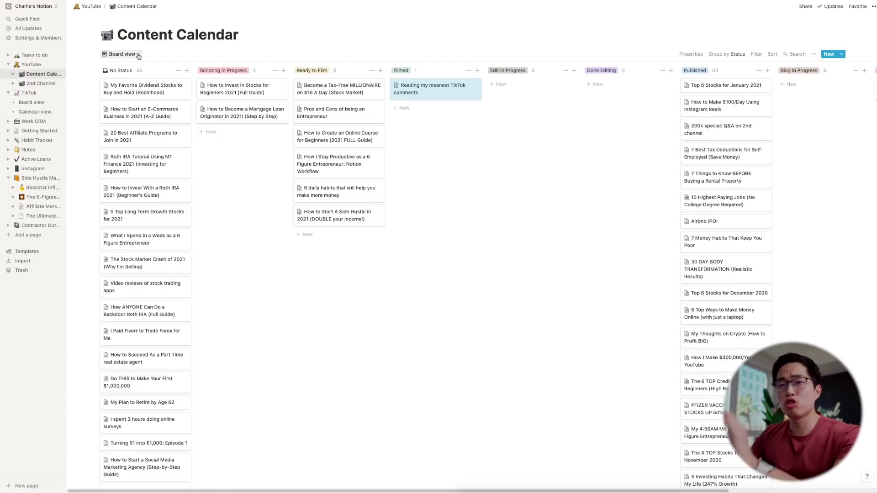
click(139, 54)
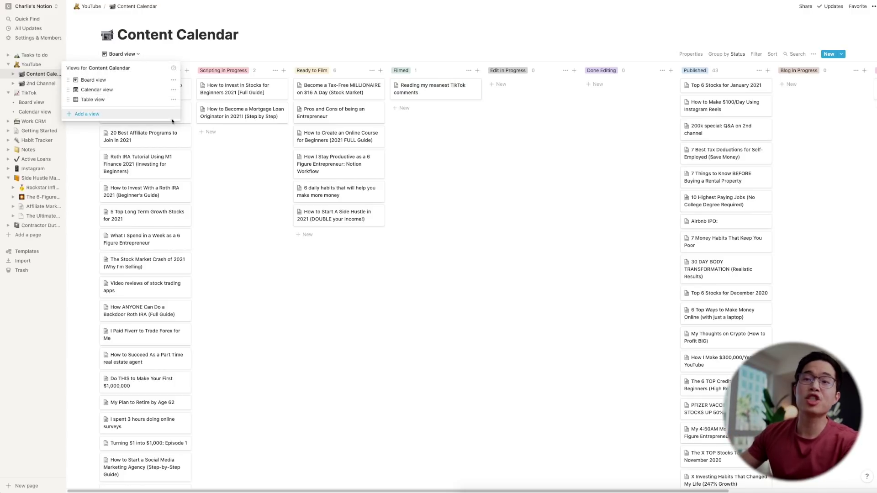
- Switch the Content Calendar to Calendar view, scroll to November 2020, and open How I Stay Productive
click(111, 90)
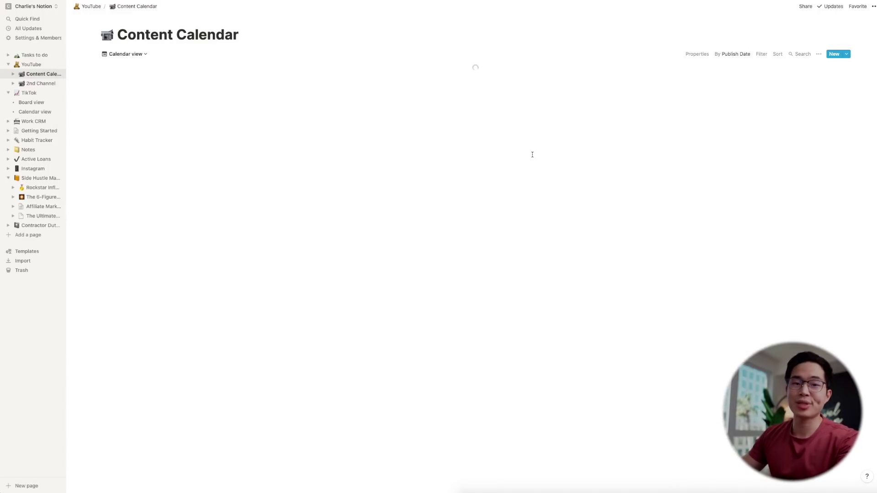
scroll(565, 236, down, 10)
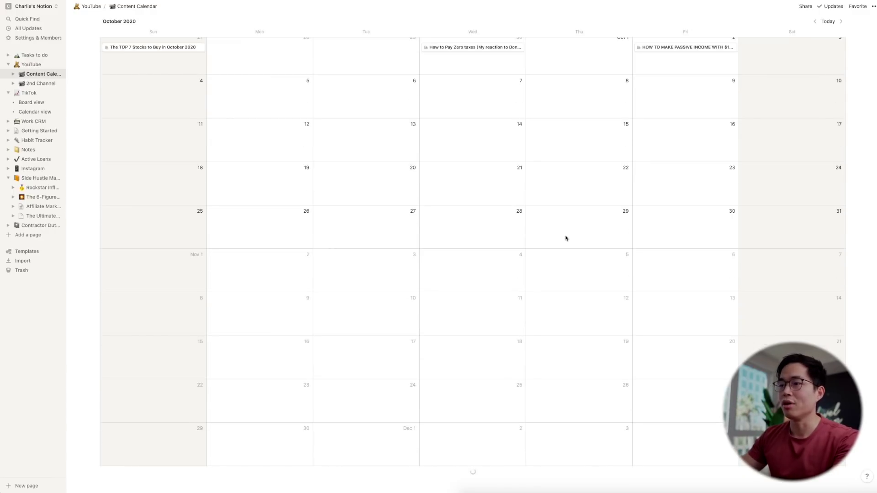
scroll(565, 236, down, 8)
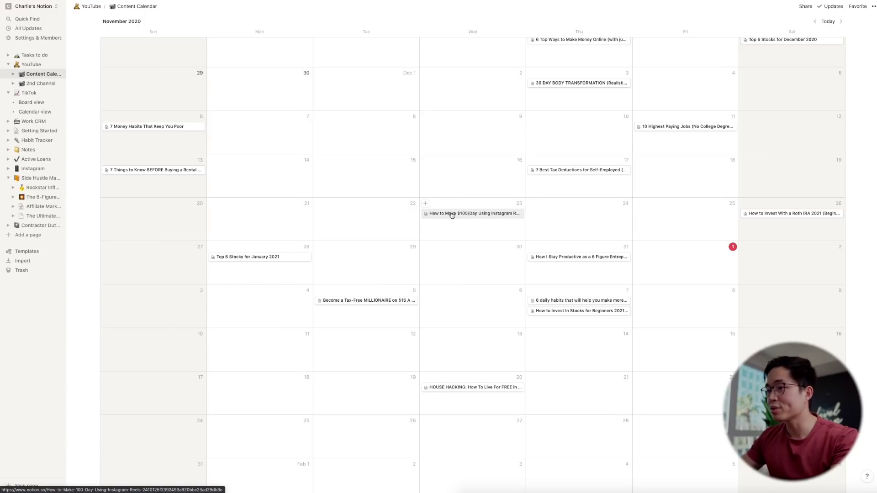
click(583, 258)
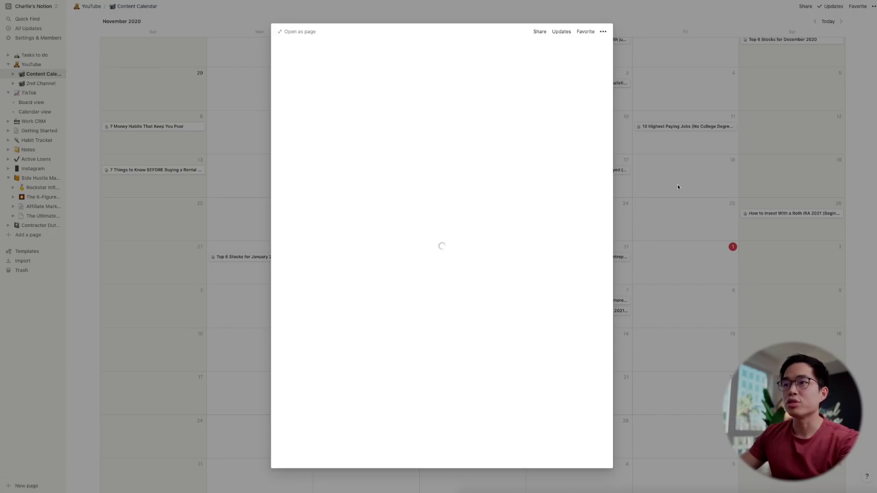
- Drag How I Stay Productive to Saturday the 2nd and confirm its Publish Date reads Jan 2, 2021
click(652, 210)
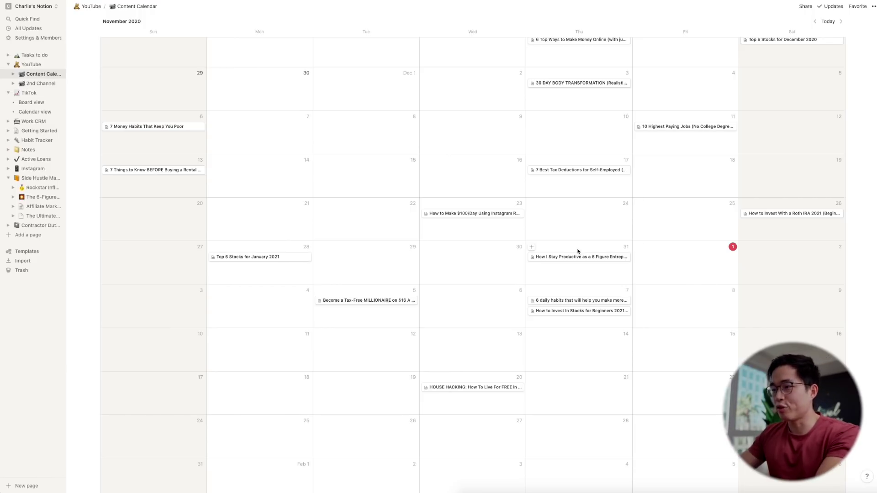
drag(576, 258, 799, 265)
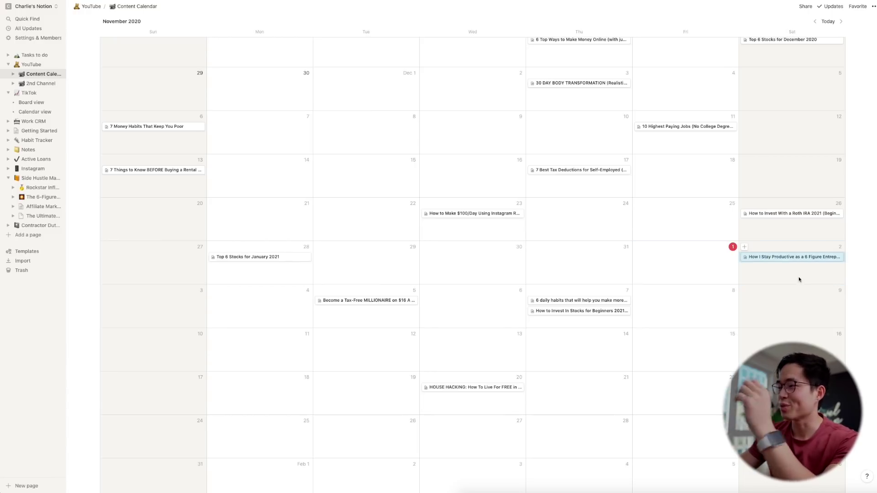
click(775, 260)
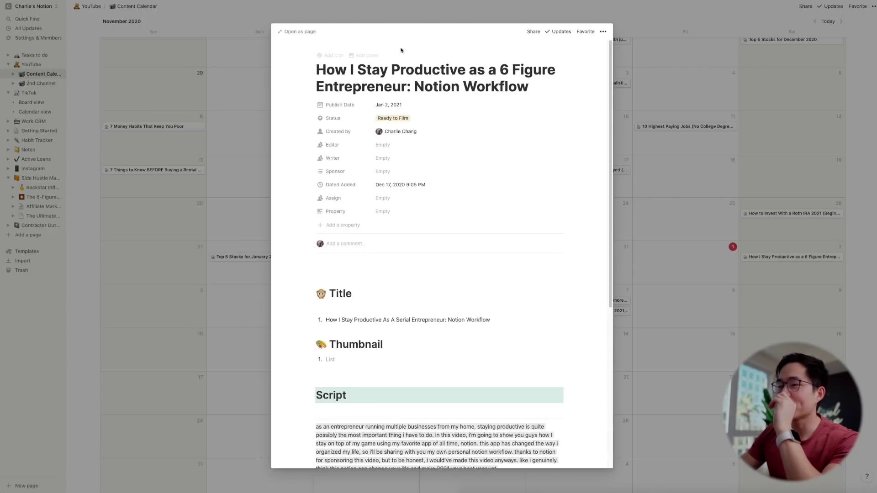
click(389, 106)
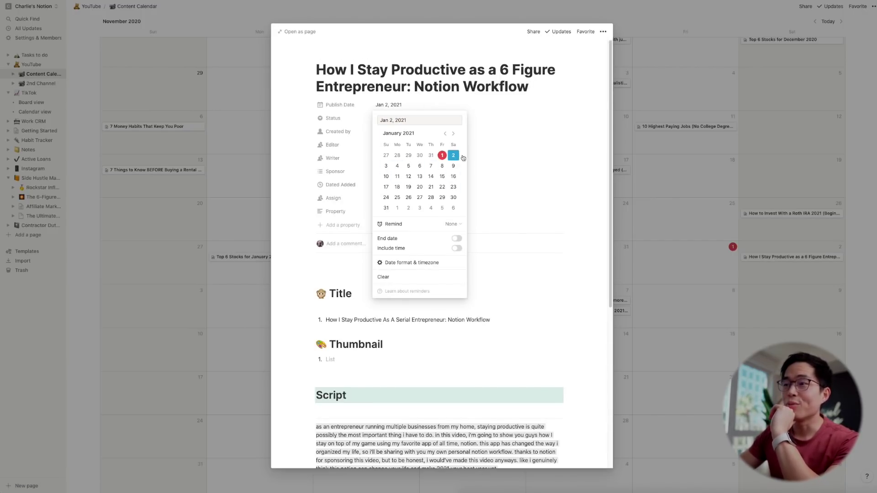
click(742, 228)
click(715, 230)
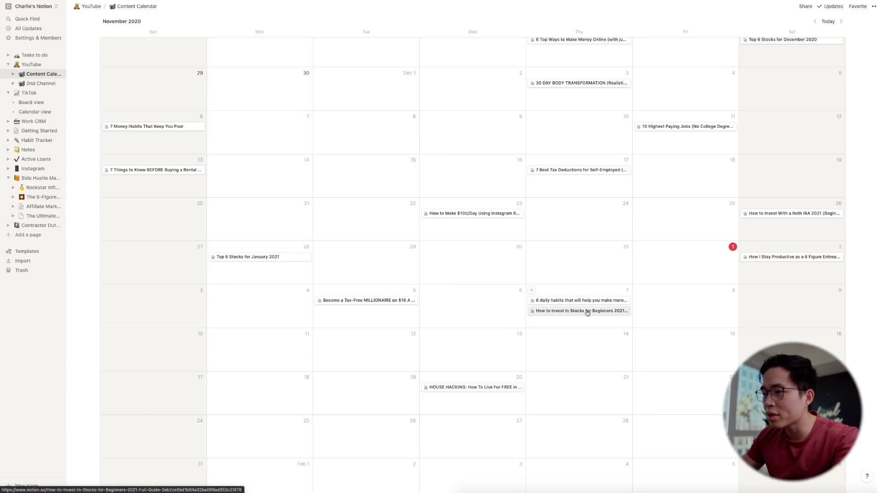
- Move How to Invest In Stocks from Thursday 7 to Monday 11, then open 2nd Channel
drag(587, 314, 289, 349)
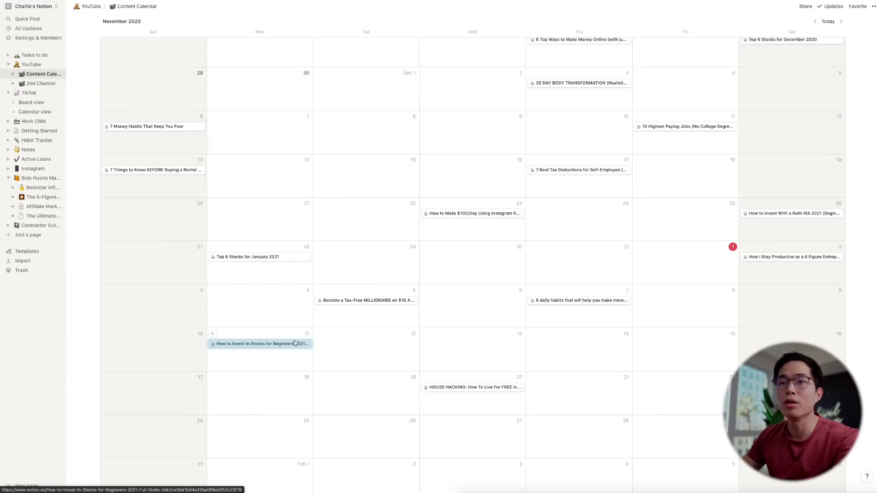
scroll(303, 344, down, 10)
scroll(303, 342, up, 13)
scroll(306, 335, down, 1)
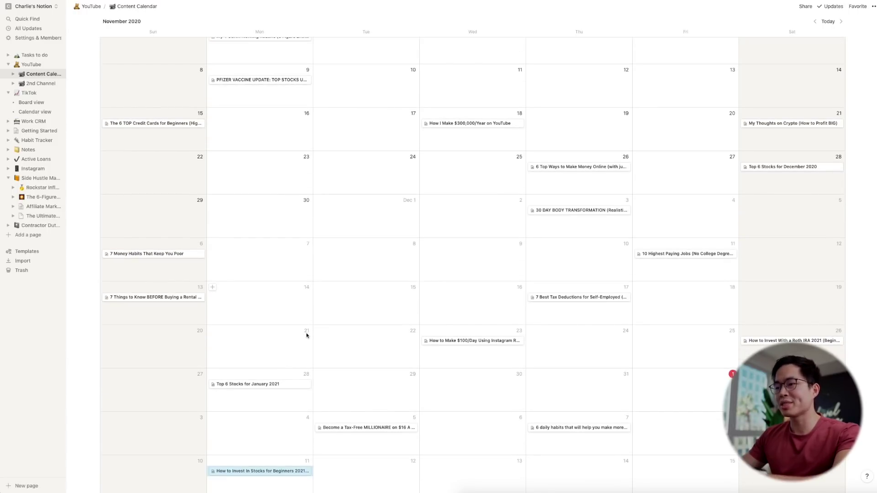
scroll(389, 282, down, 3)
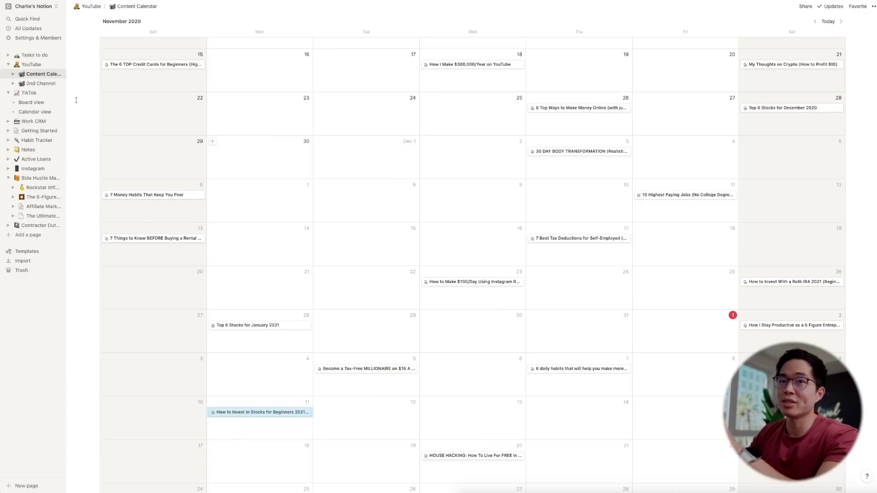
click(44, 84)
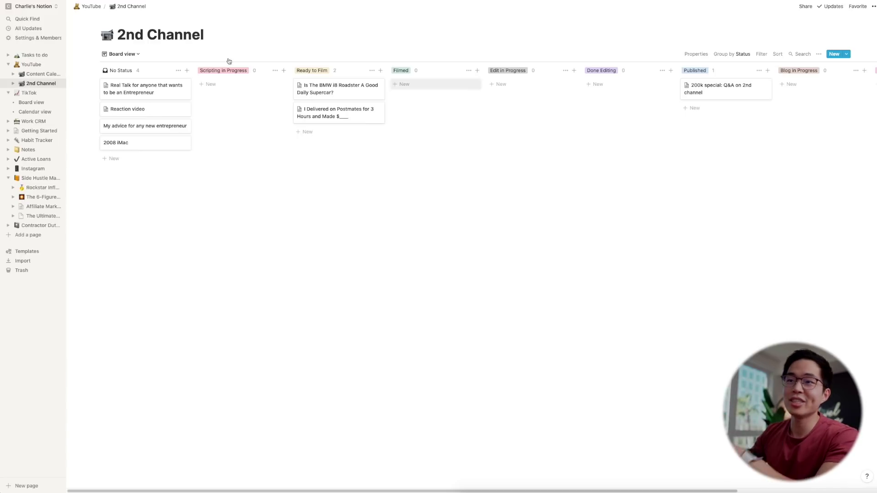
- Open the TikTok content board, then the Notes page
click(33, 97)
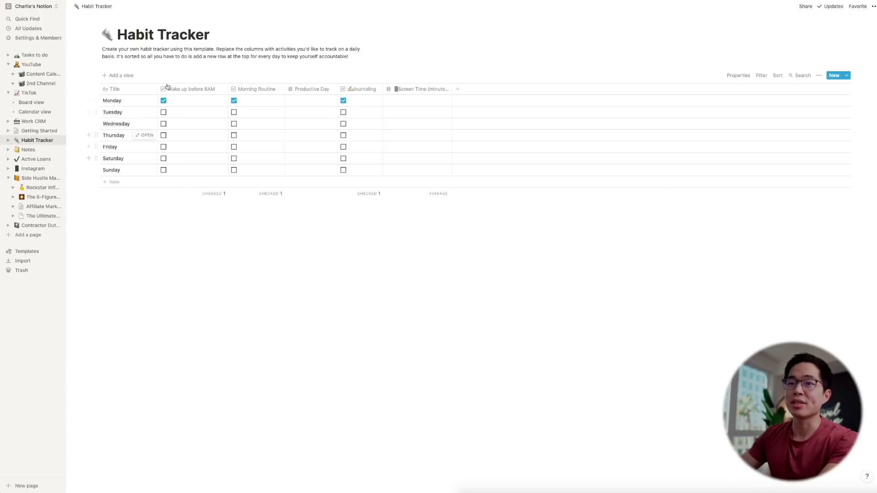
click(28, 149)
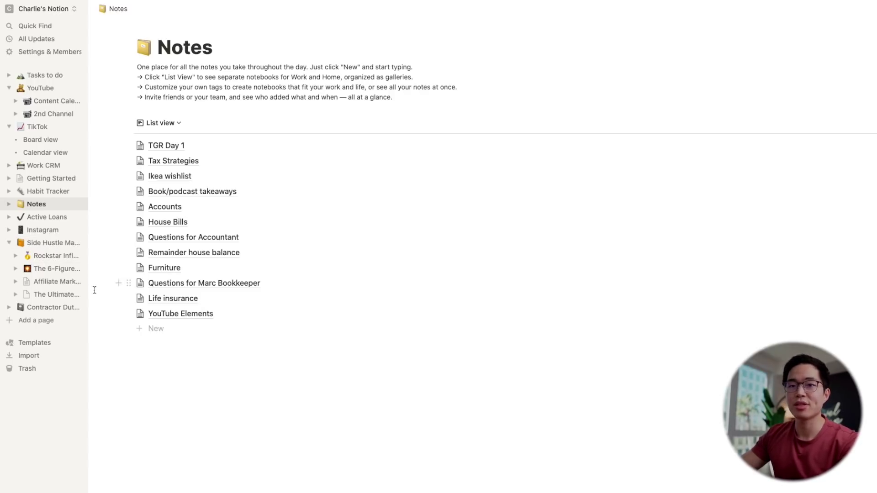
- Open The 6-Figure YouTube Academy page under Side Hustle Mastery
click(43, 269)
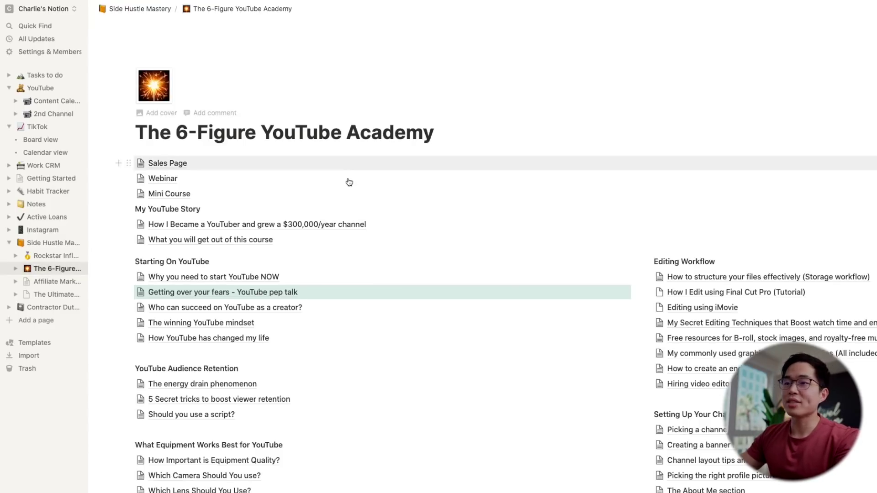
- Select the My YouTube Story heading text, then start a new line after How YouTube has changed my life
scroll(342, 187, down, 1)
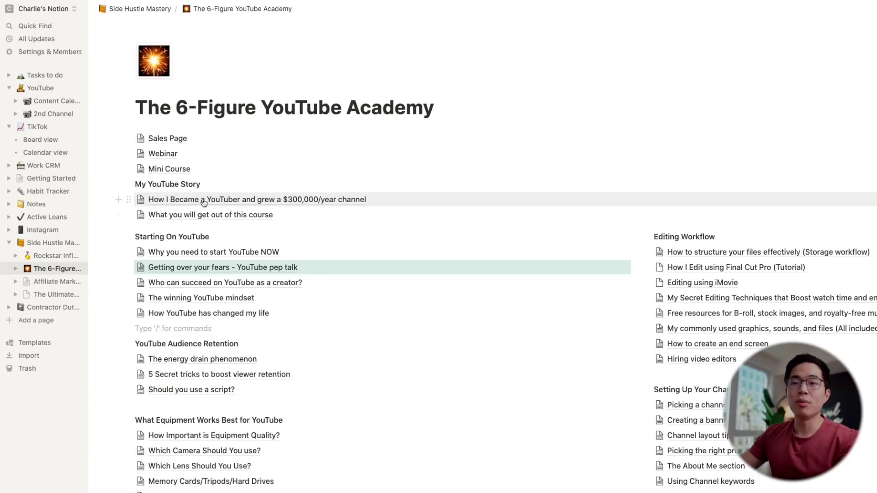
drag(199, 183, 141, 184)
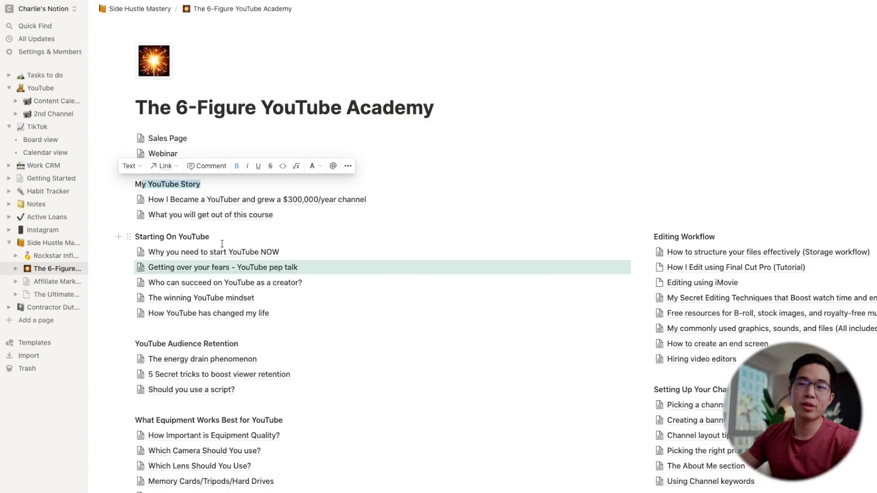
click(217, 330)
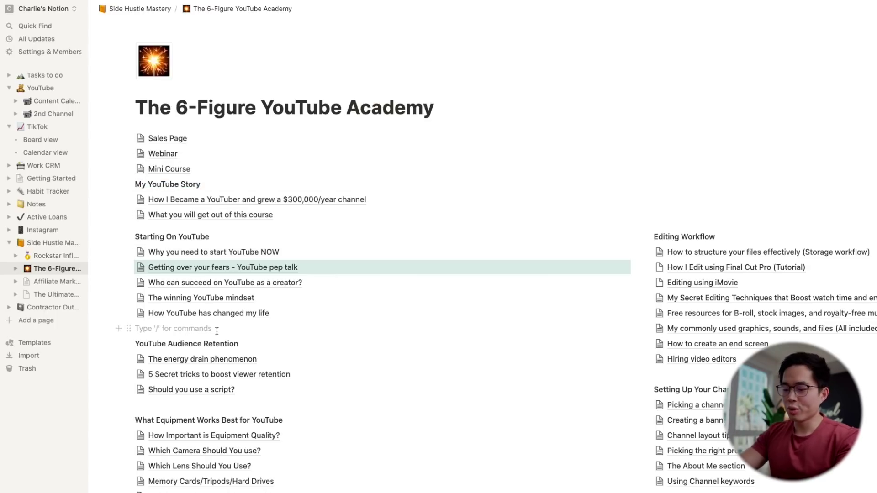
- Turn the 'Test page 1' line into a sub-page, open it, then return to The 6-Figure YouTube Academy
text(Test page 1)
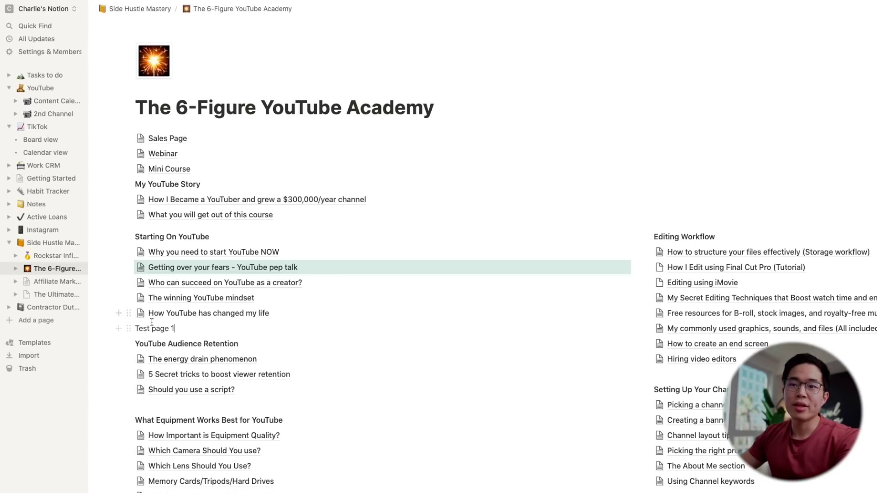
click(129, 328)
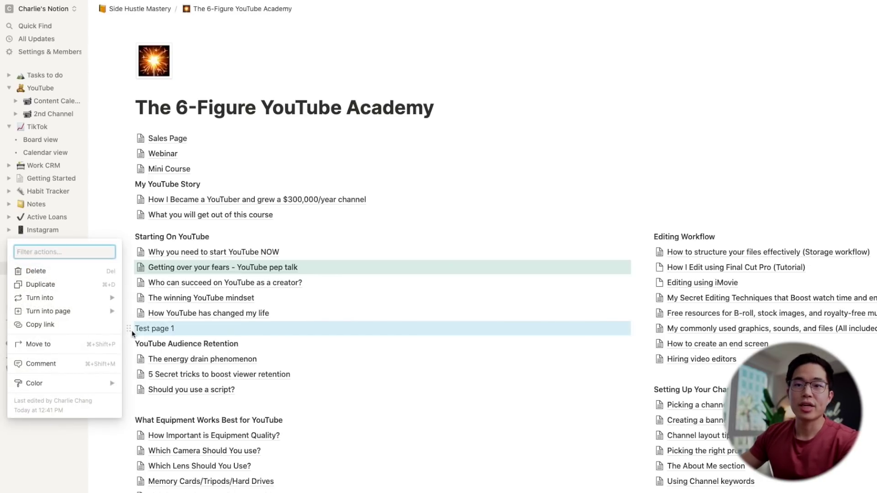
mouse_move(90, 316)
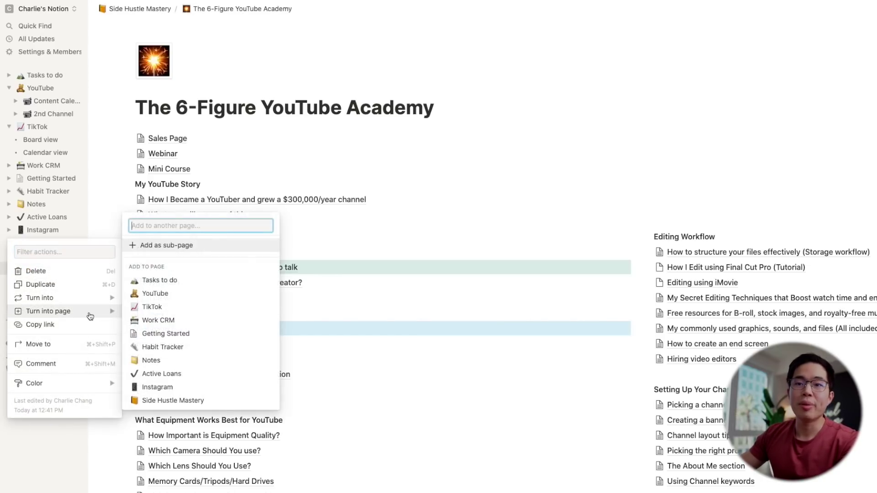
click(167, 245)
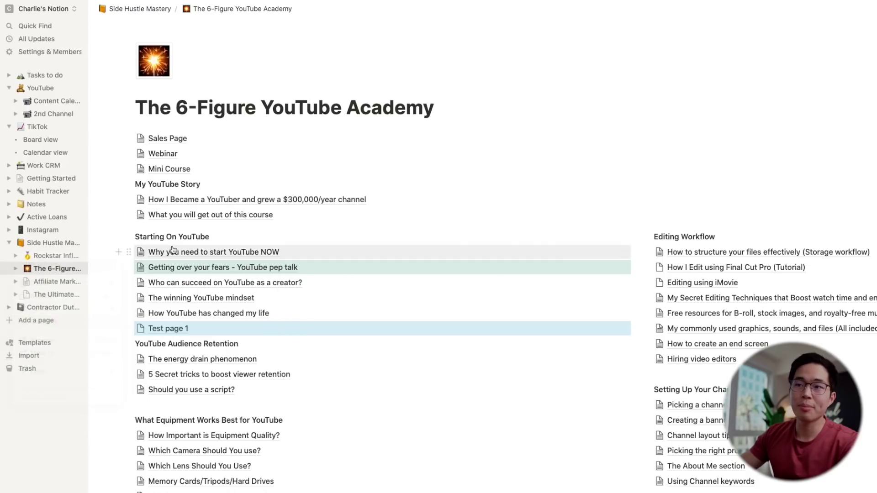
click(177, 329)
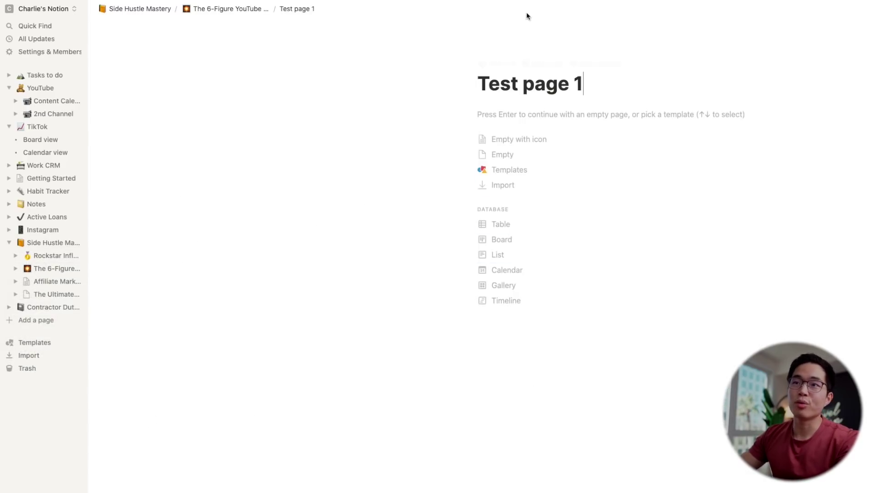
click(222, 9)
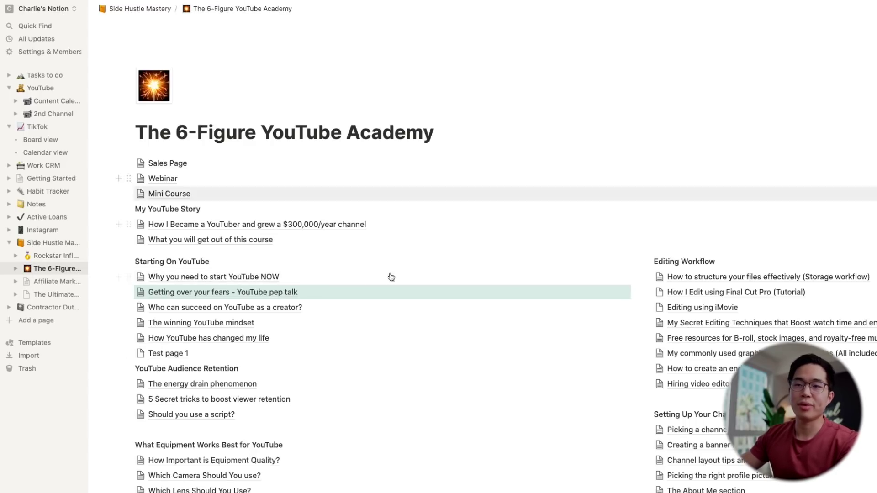
scroll(465, 397, down, 6)
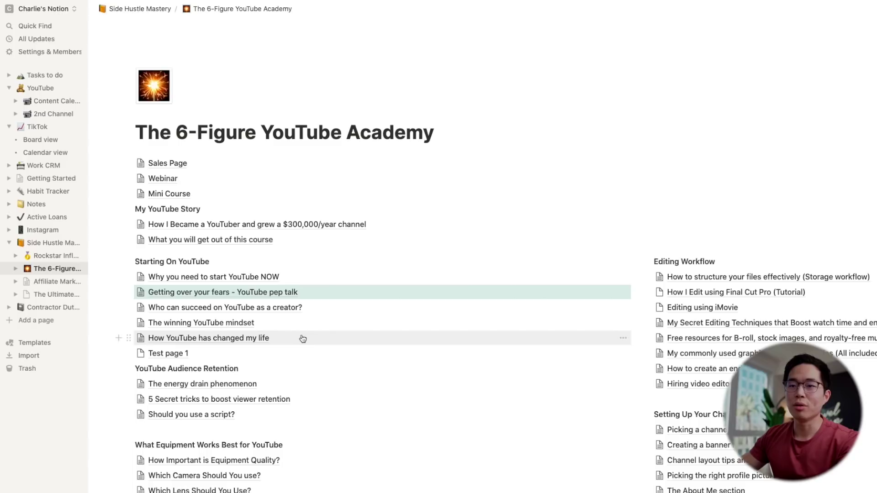
- Scroll down through The 6-Figure YouTube Academy course outline
scroll(310, 334, down, 15)
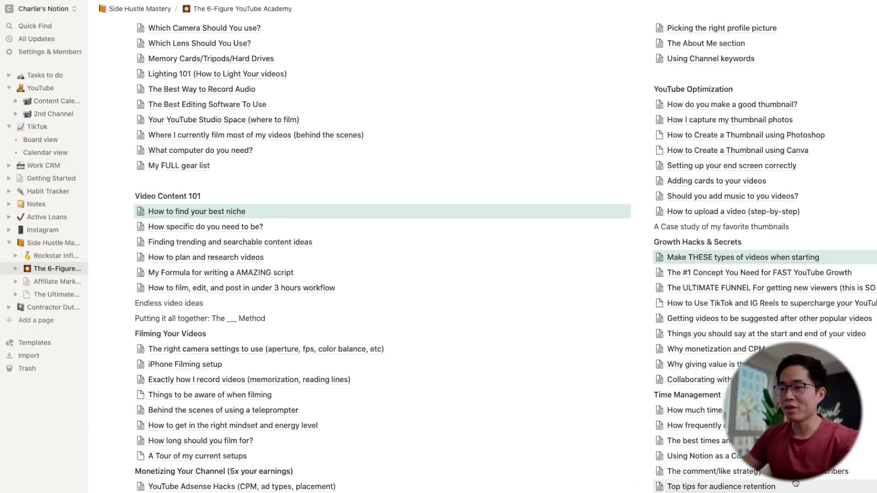
scroll(315, 411, down, 4)
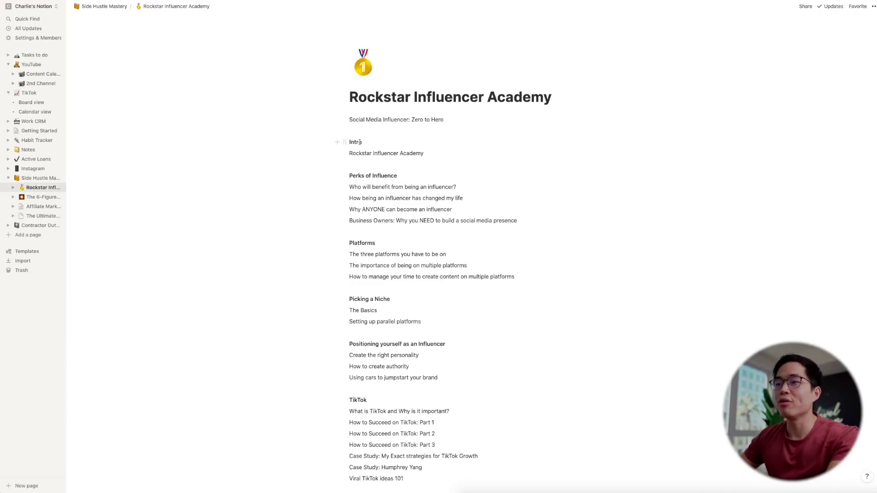
- Turn the line 'Who will benefit from being an influencer?' into a sub-page
scroll(359, 142, down, 7)
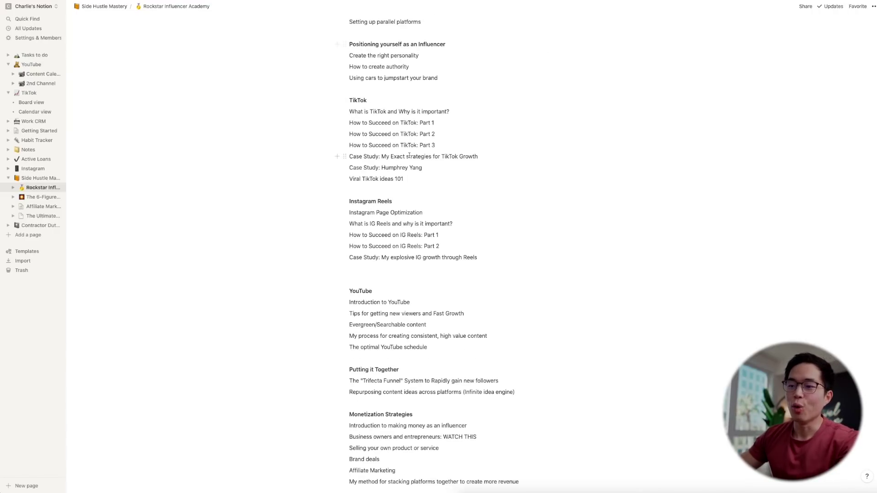
scroll(409, 155, down, 3)
scroll(368, 192, up, 10)
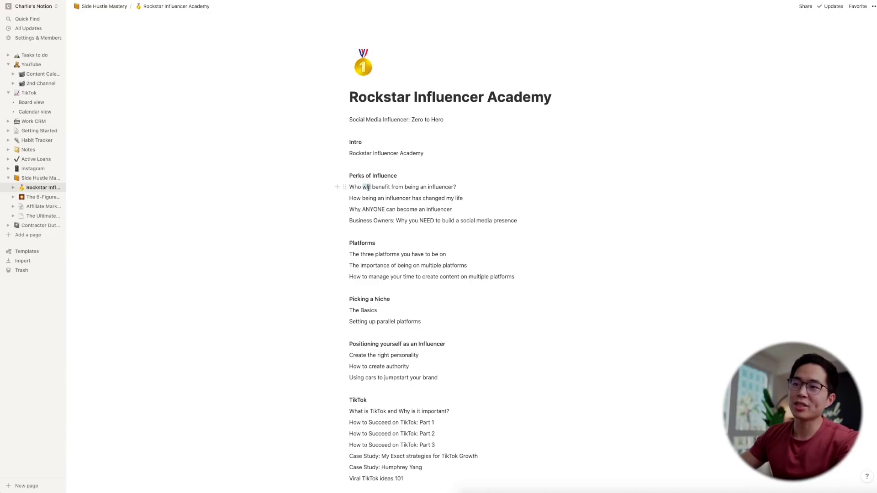
triple_click(368, 187)
click(345, 187)
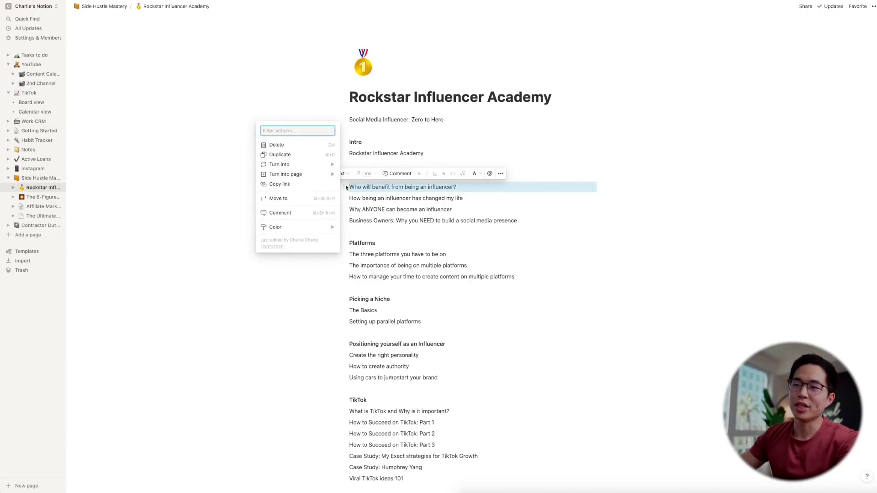
mouse_move(283, 175)
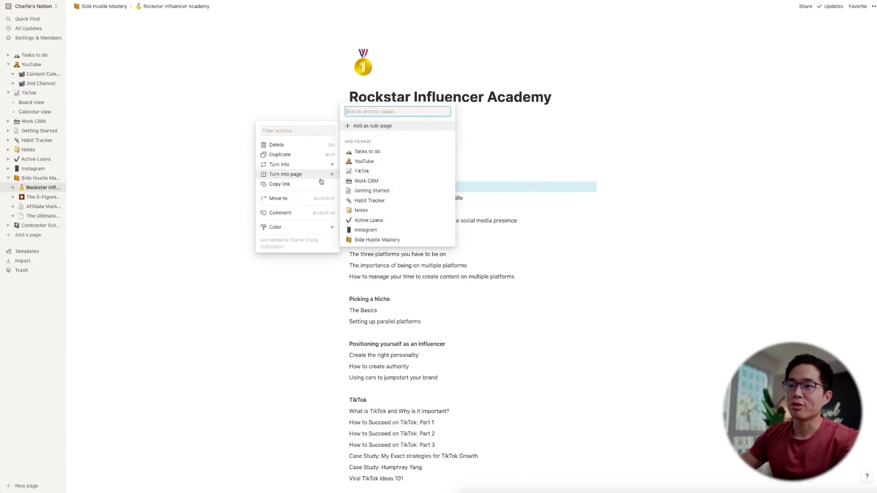
click(366, 126)
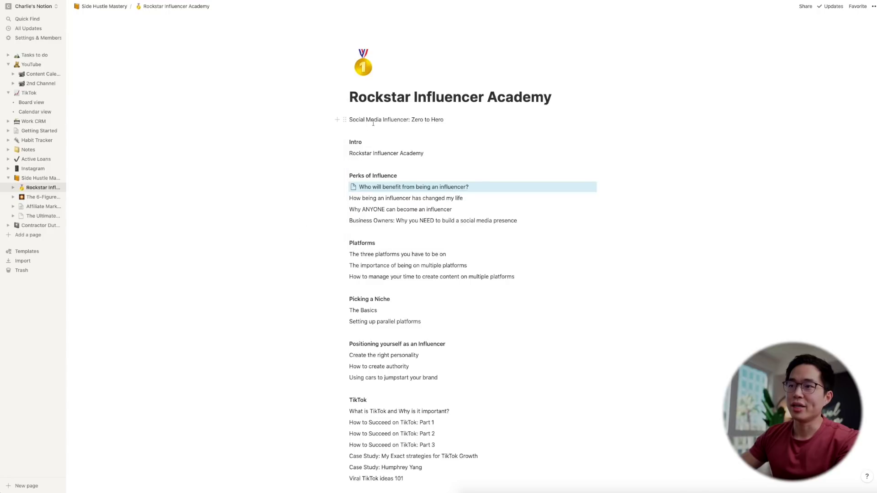
- Open the new sub-page as an empty page and type placeholder text into it
click(428, 187)
click(453, 351)
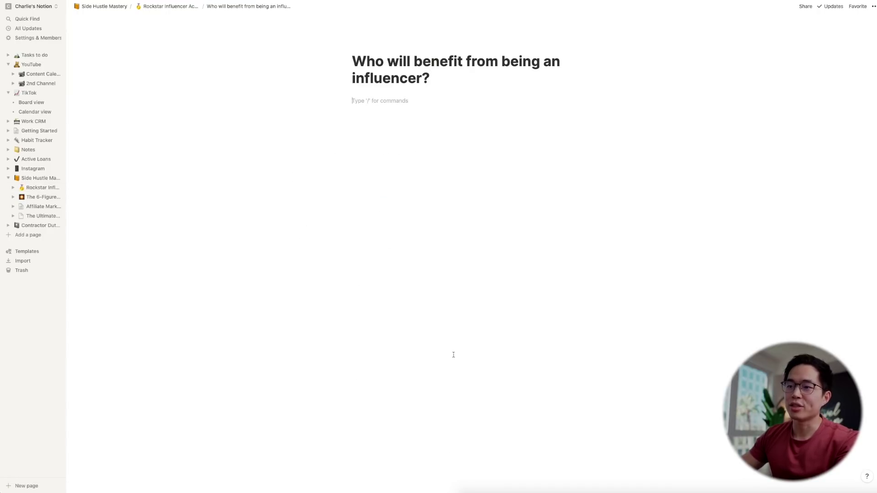
text(sfjsklfjlsdfasf)
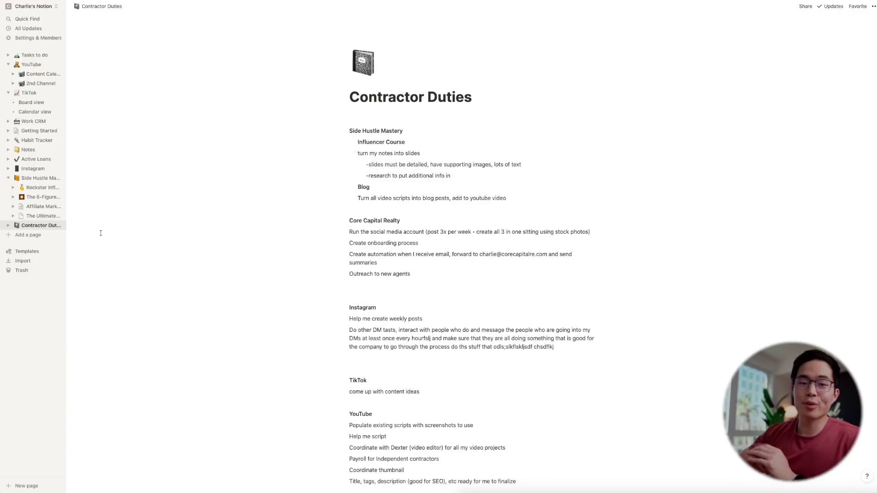
- Create a new Untitled page from the sidebar and bring up its template gallery
click(28, 235)
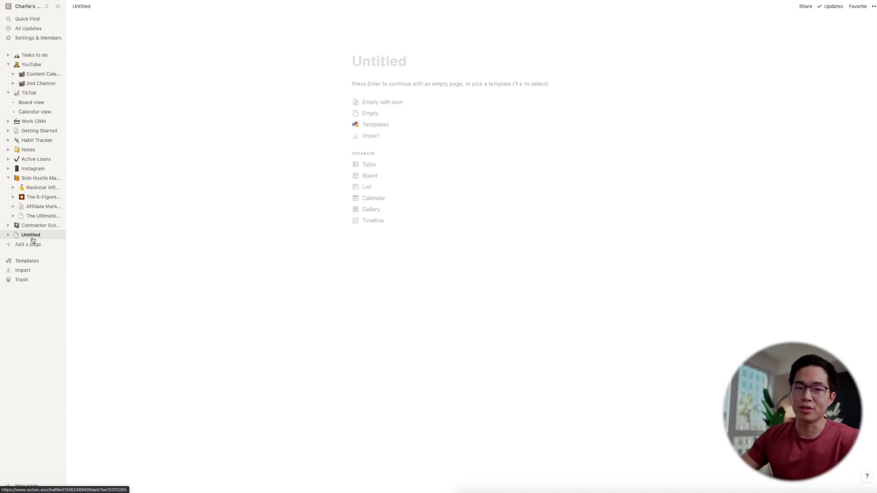
key(ctrl+z)
click(29, 234)
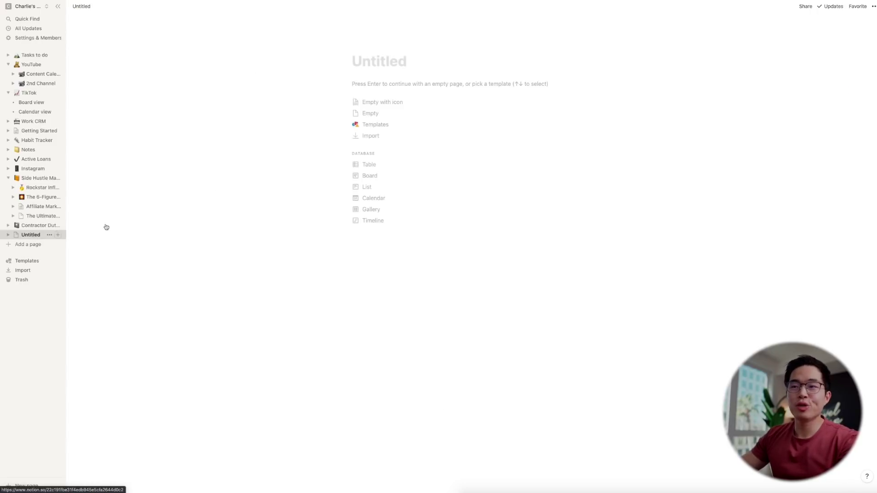
click(378, 126)
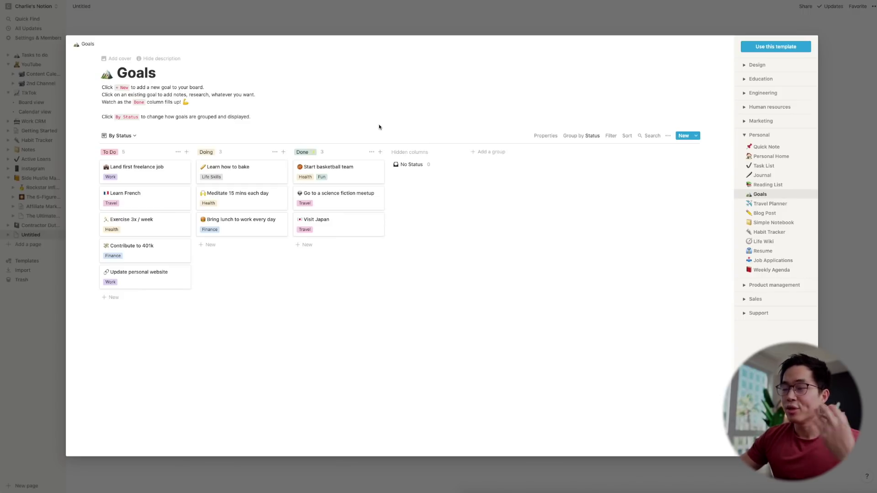
- Expand Design and Education, previewing Class Notes, Job Applications, Grade Calculator, Reading List, Simple Budget, Syllabus, Lesson Plans
click(771, 67)
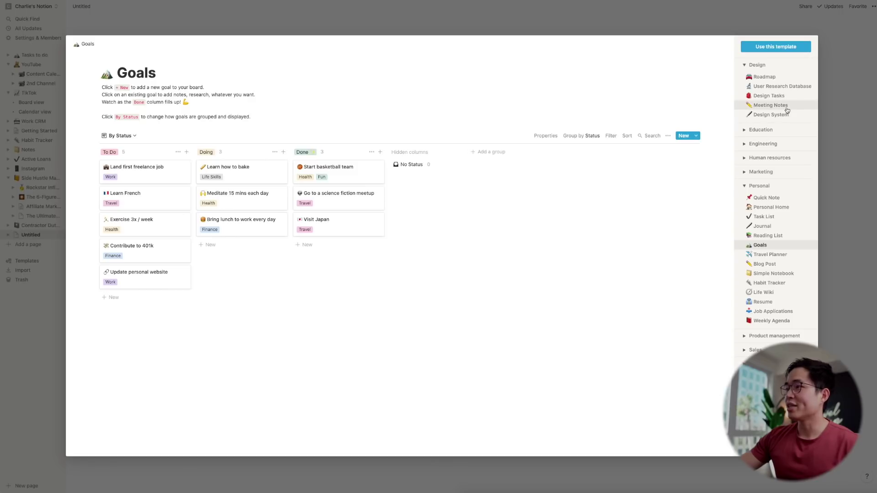
click(782, 132)
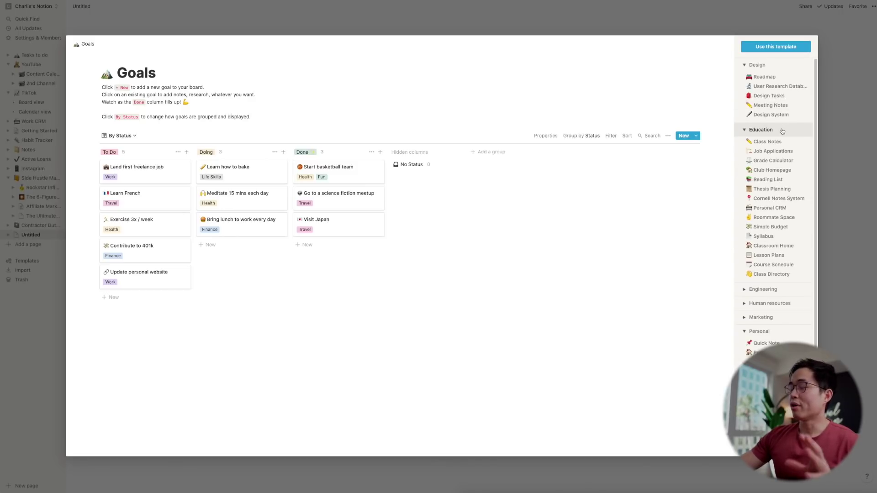
click(779, 144)
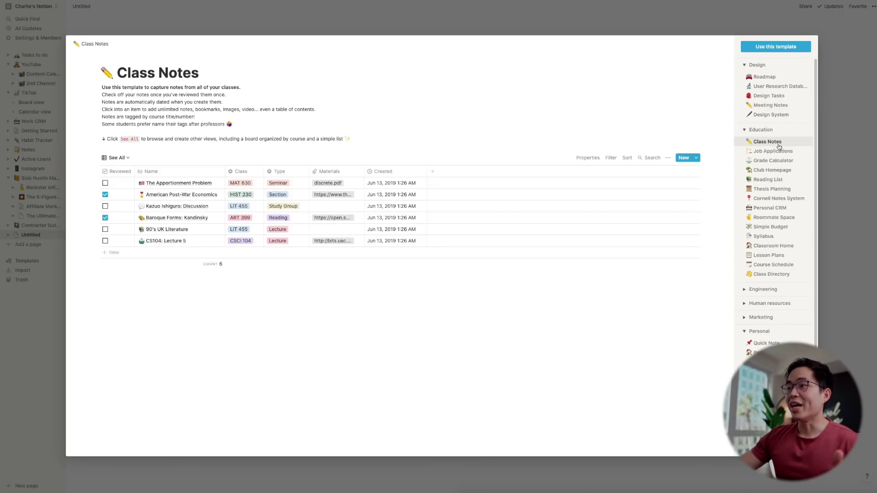
click(780, 152)
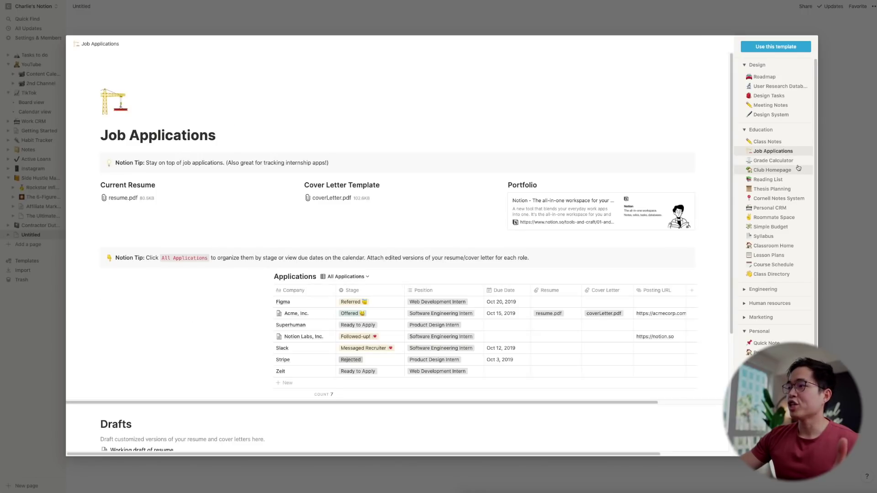
click(789, 162)
click(782, 180)
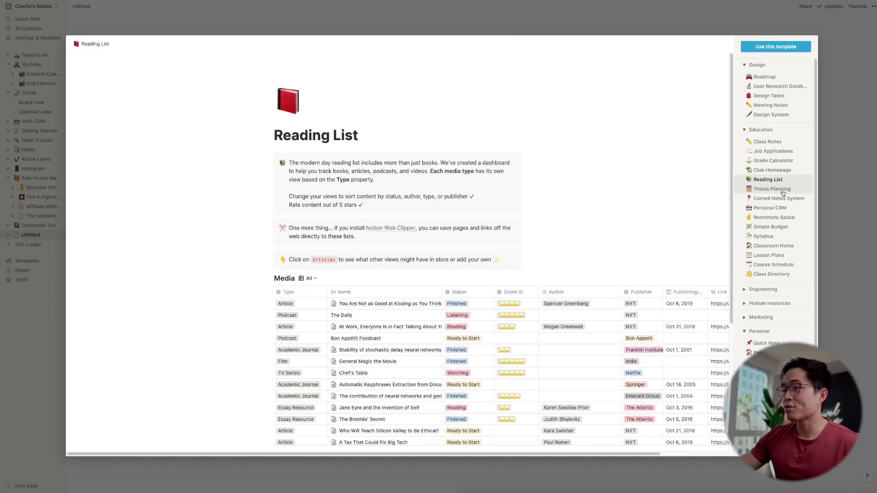
click(772, 227)
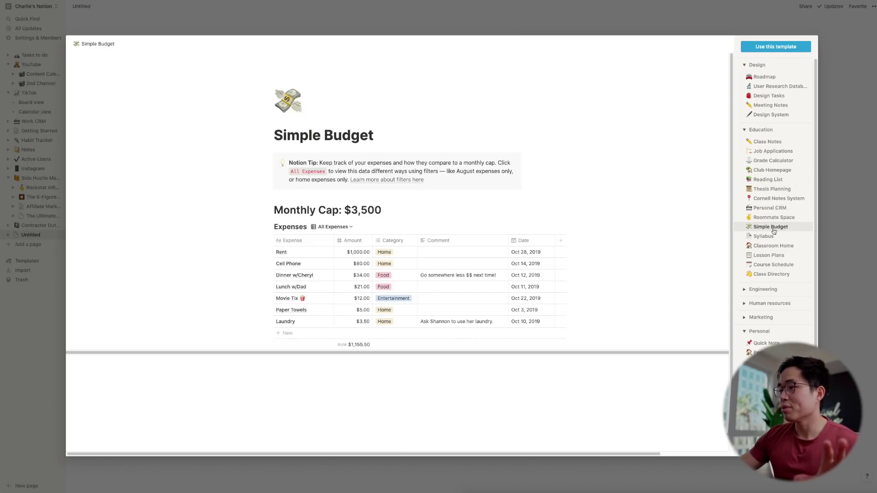
click(771, 236)
click(783, 256)
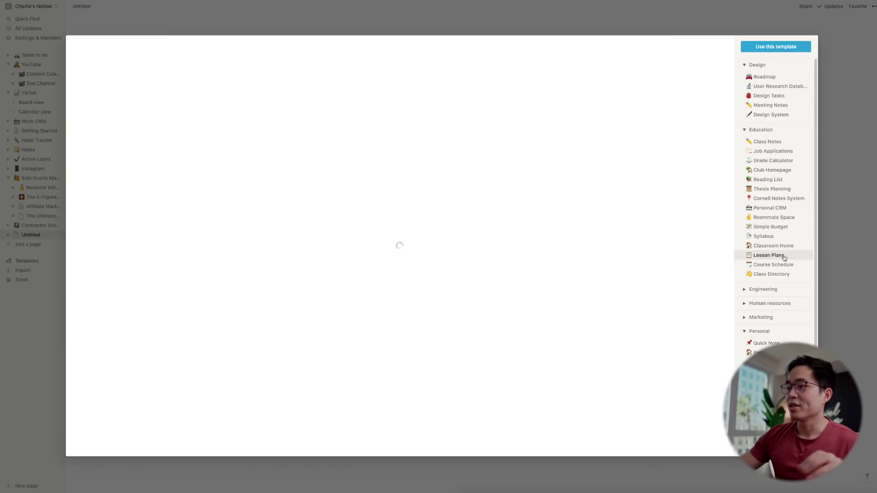
- Expand Engineering, Human resources and Marketing, preview Brand Assets, then the Task List template
click(745, 288)
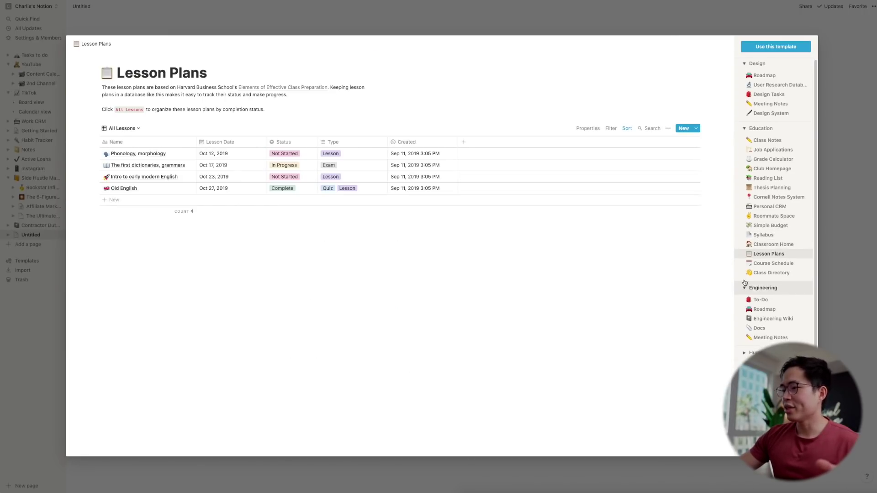
scroll(745, 283, down, 5)
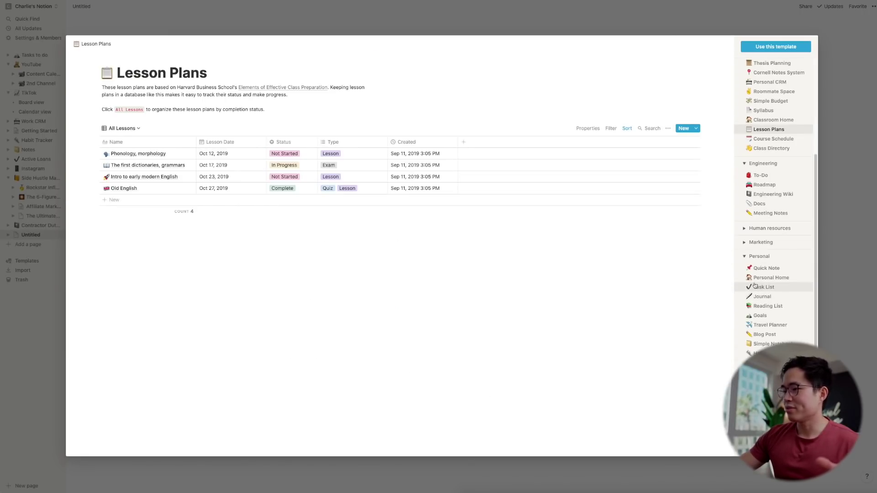
click(775, 231)
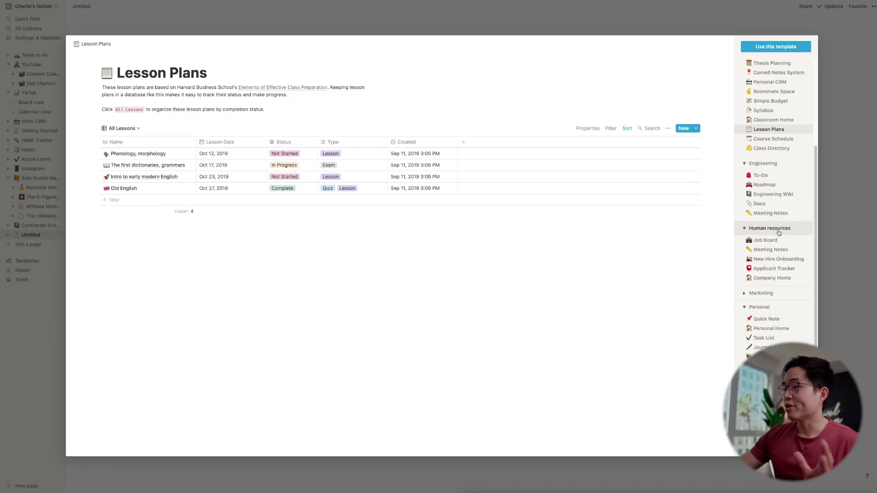
click(766, 292)
click(769, 305)
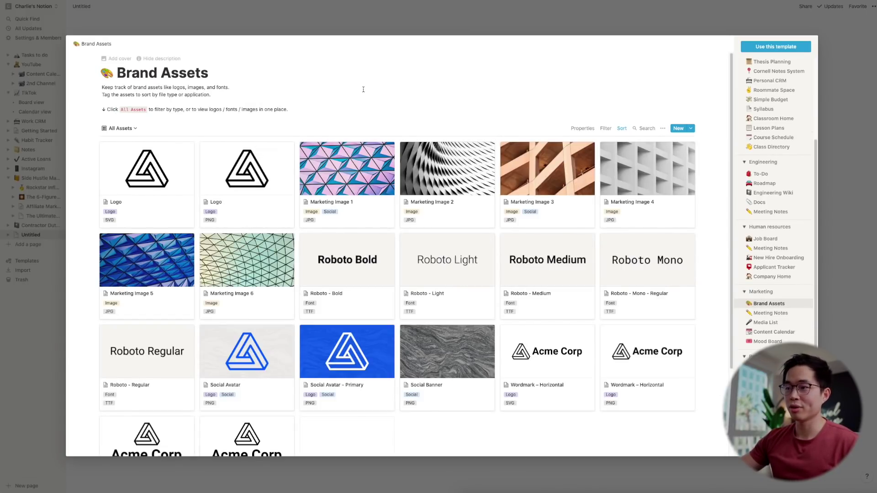
scroll(785, 252, down, 3)
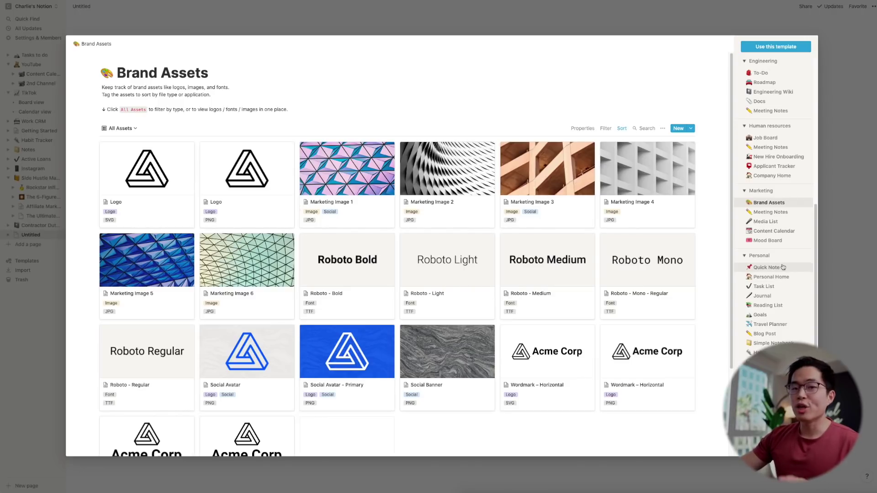
click(763, 286)
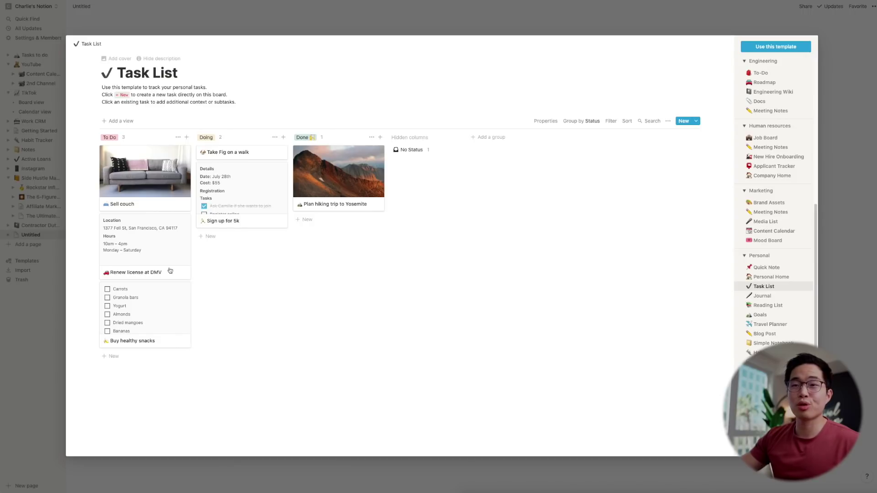
- Preview the Journal, Reading List, Goals and Travel Planner templates
click(761, 297)
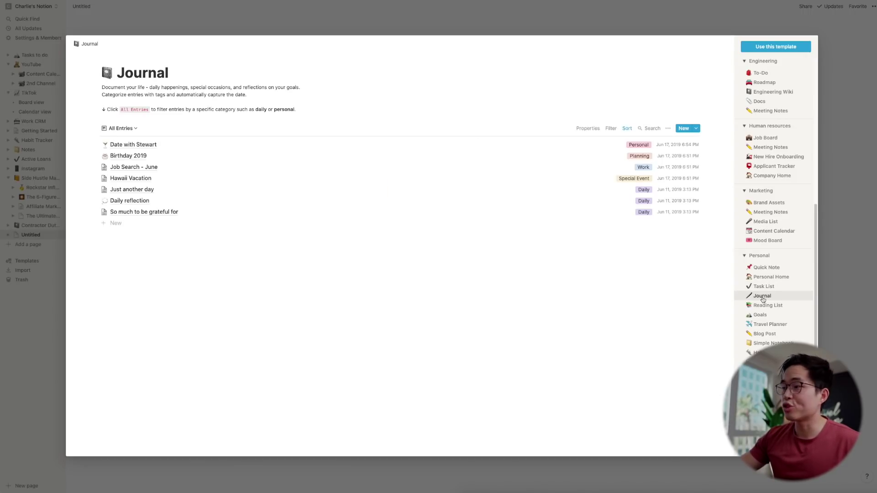
click(779, 306)
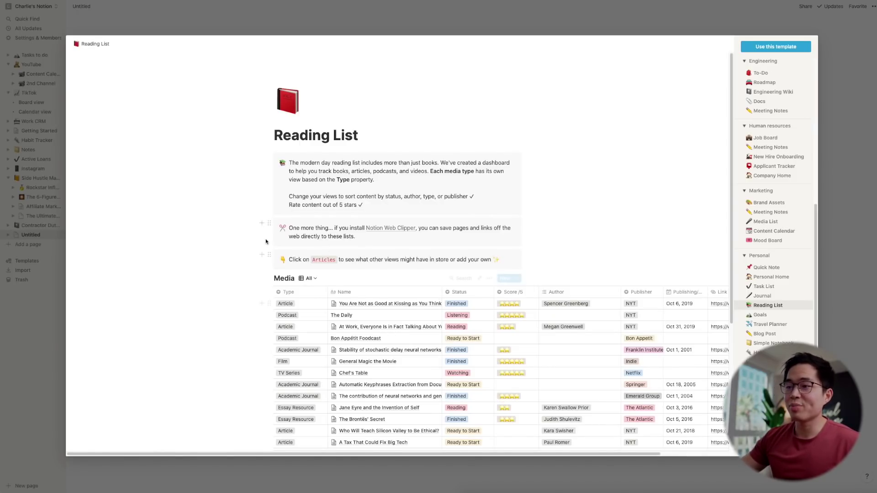
scroll(437, 326, down, 3)
scroll(436, 326, up, 3)
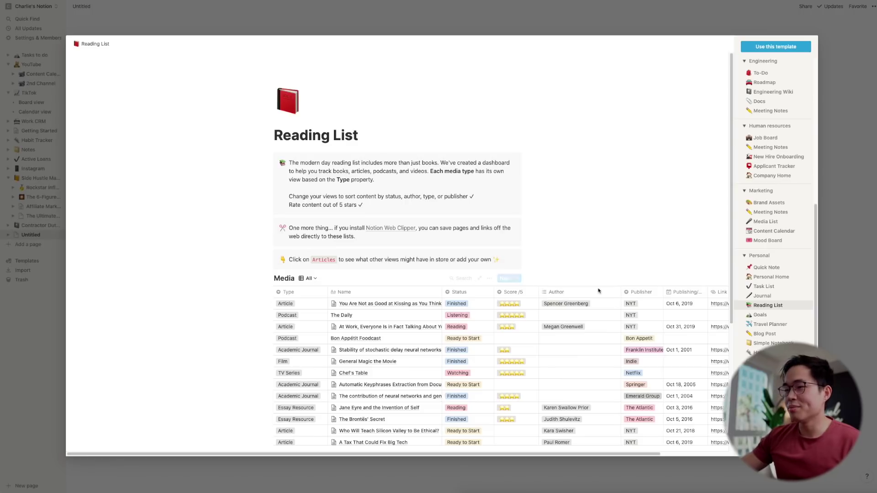
click(777, 315)
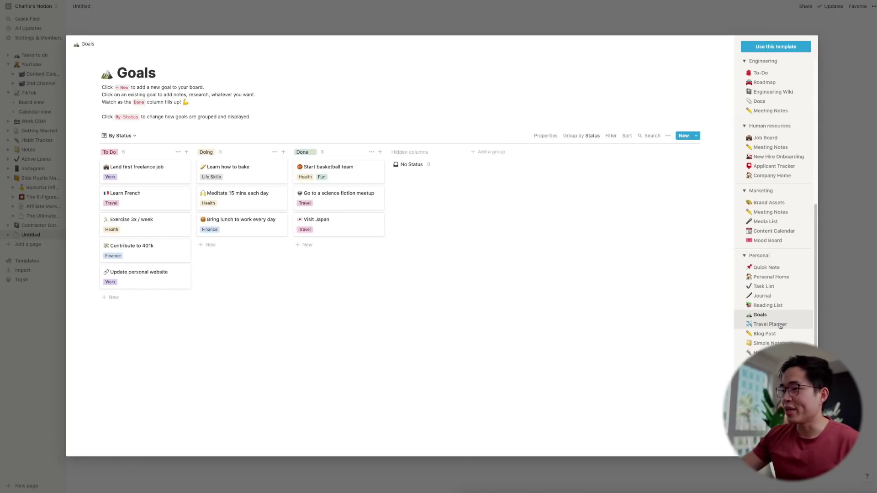
click(780, 324)
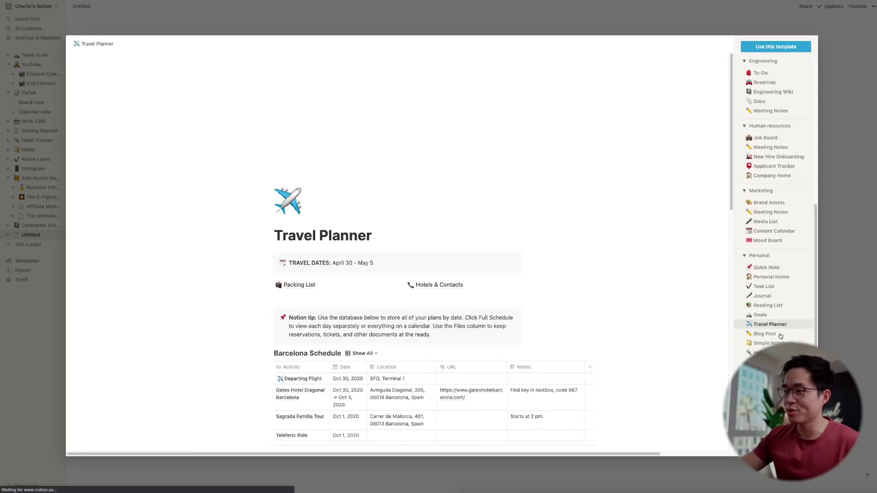
- Preview the Habit Tracker, Simple Notebook, Resume and Job Applications templates
click(772, 353)
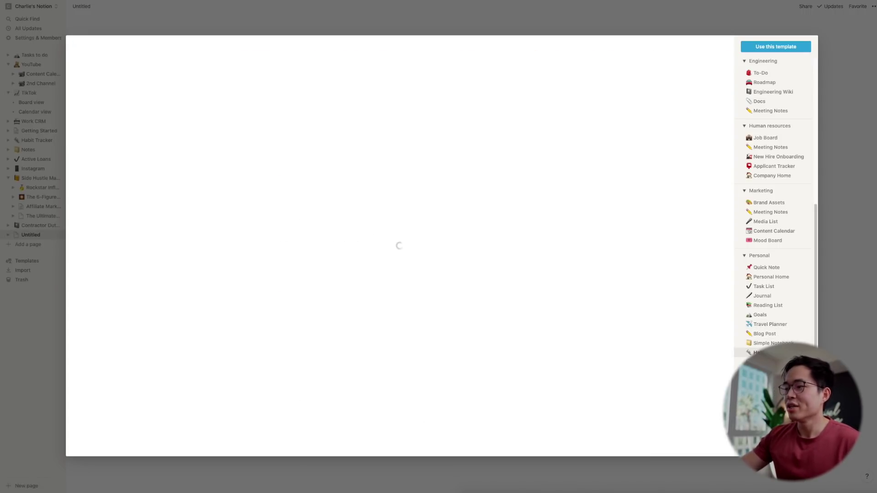
click(777, 343)
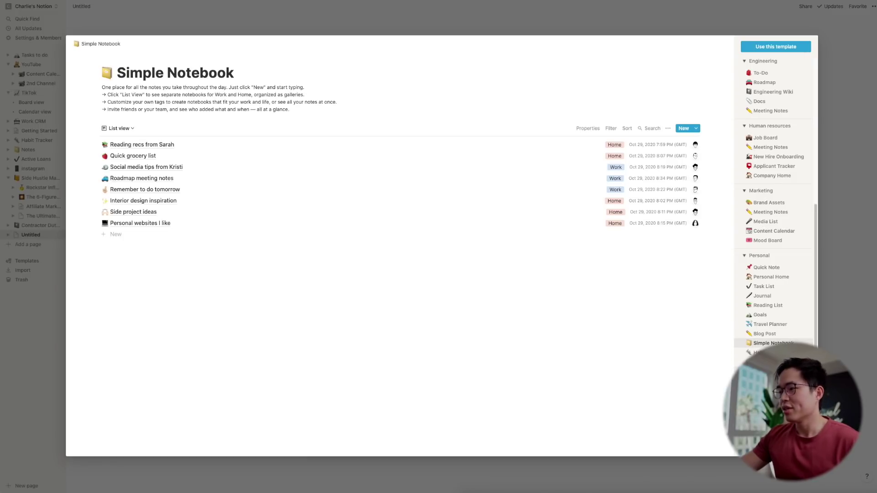
click(776, 362)
click(776, 371)
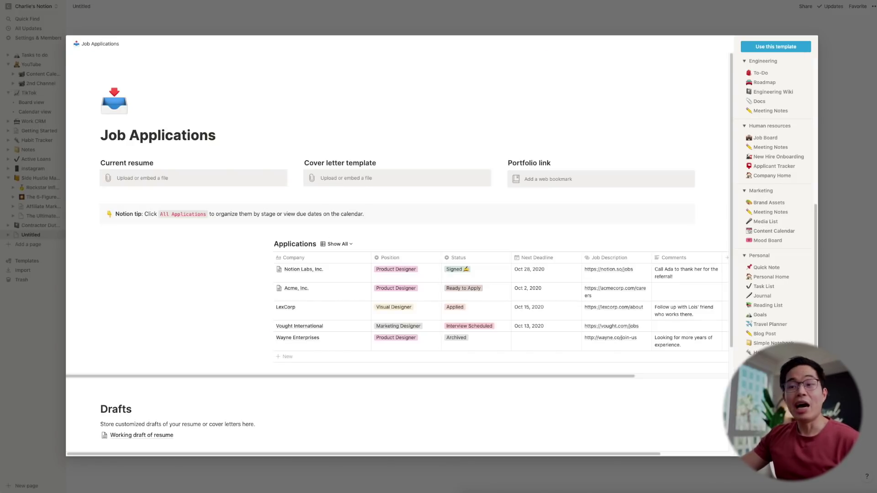
scroll(776, 205, down, 2)
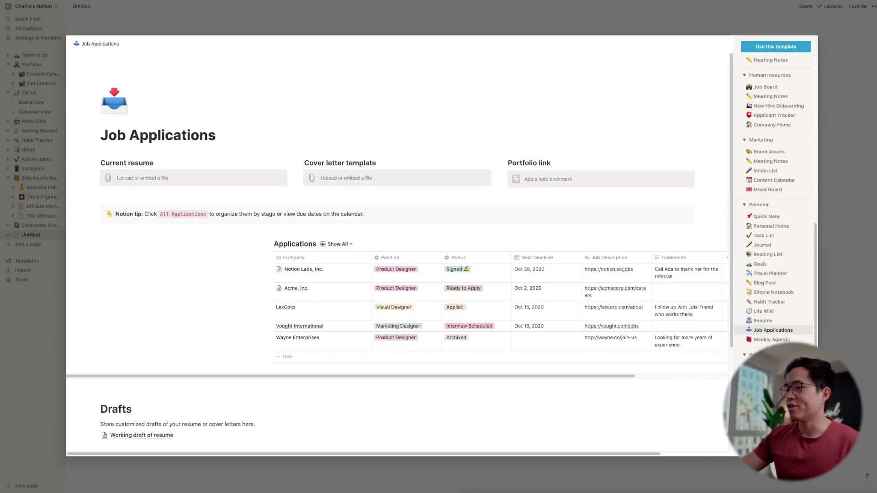
scroll(776, 206, down, 2)
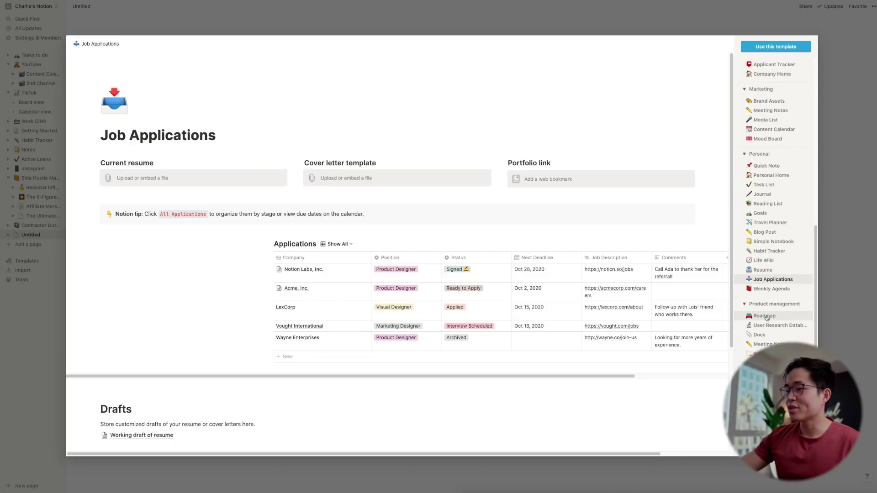
scroll(767, 321, down, 3)
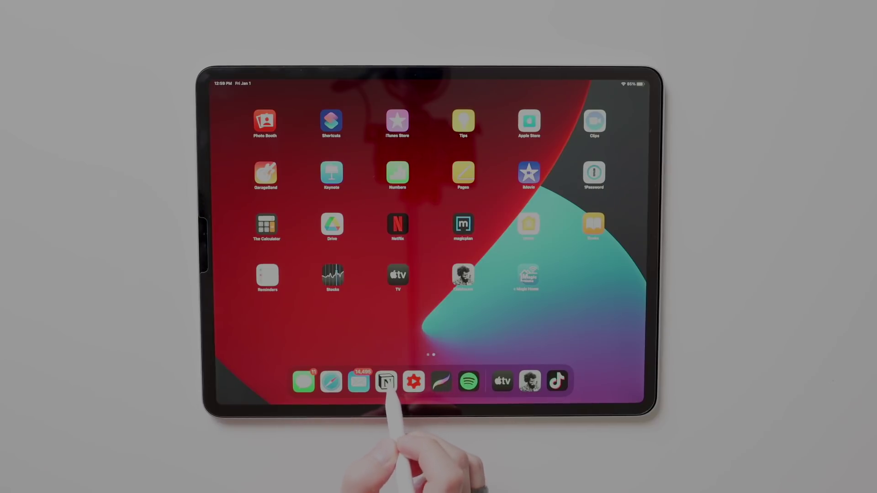
- Launch Notion on the iPad to the Tasks to do board
click(386, 381)
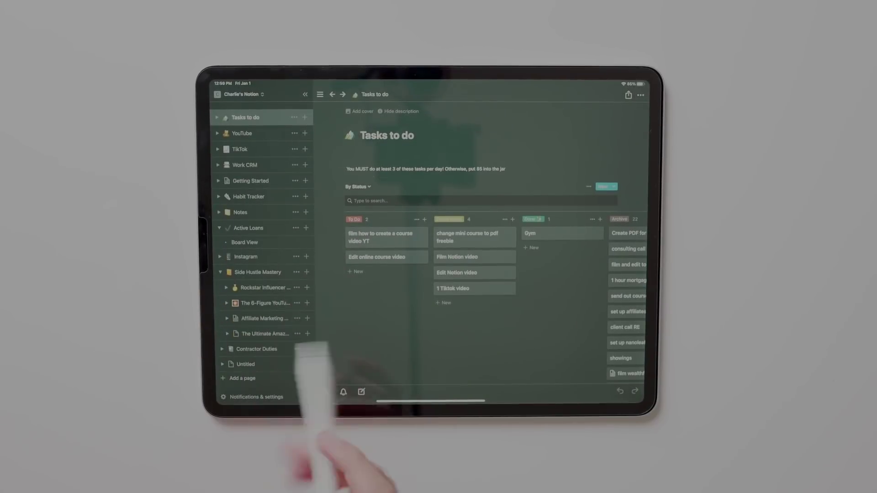
scroll(302, 191, up, 3)
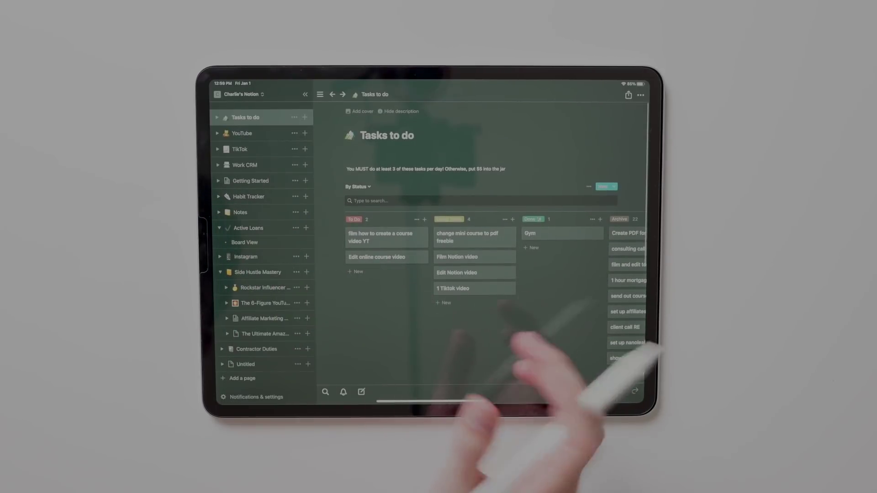
drag(645, 297, 493, 292)
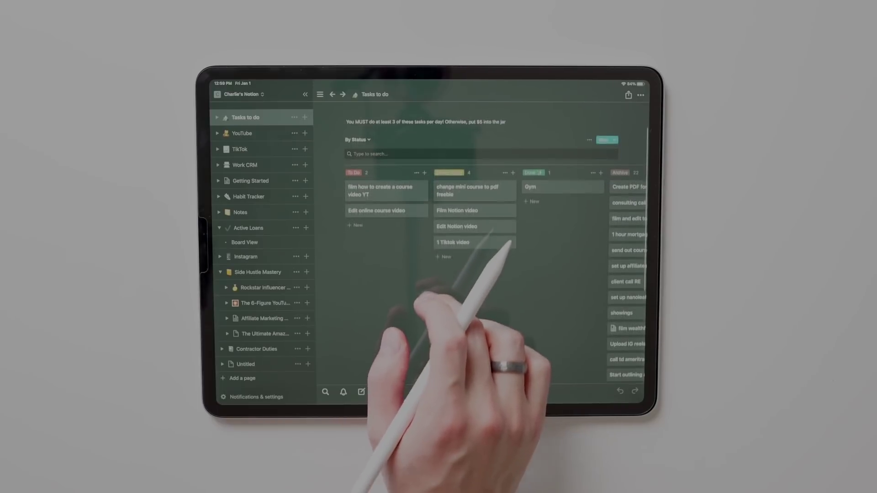
- Handwrite a name into the first To Do task's page, then return to the board
click(365, 190)
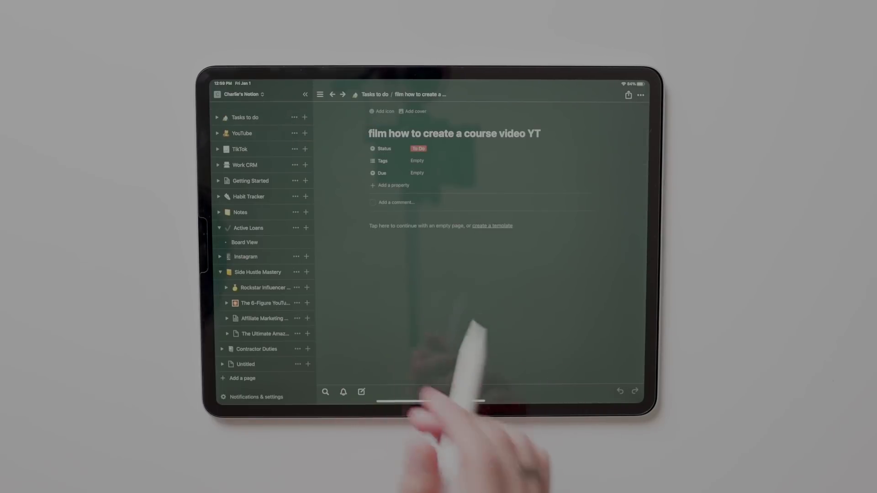
click(456, 226)
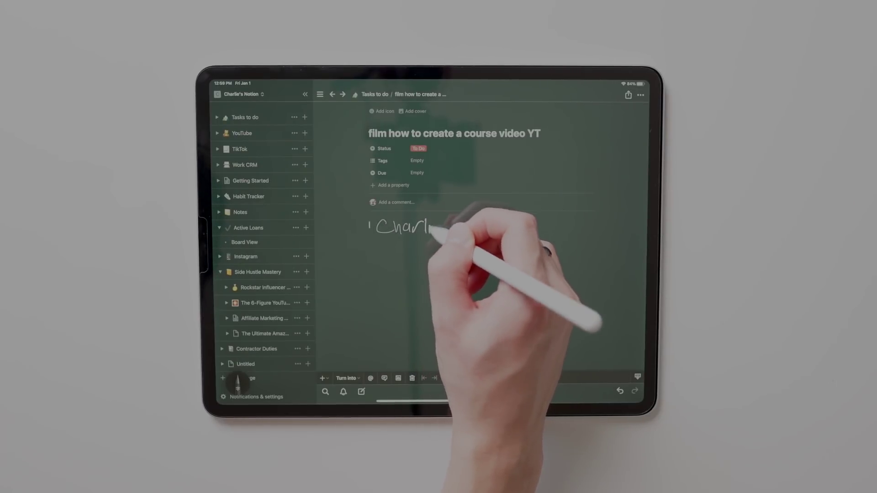
drag(432, 230, 454, 226)
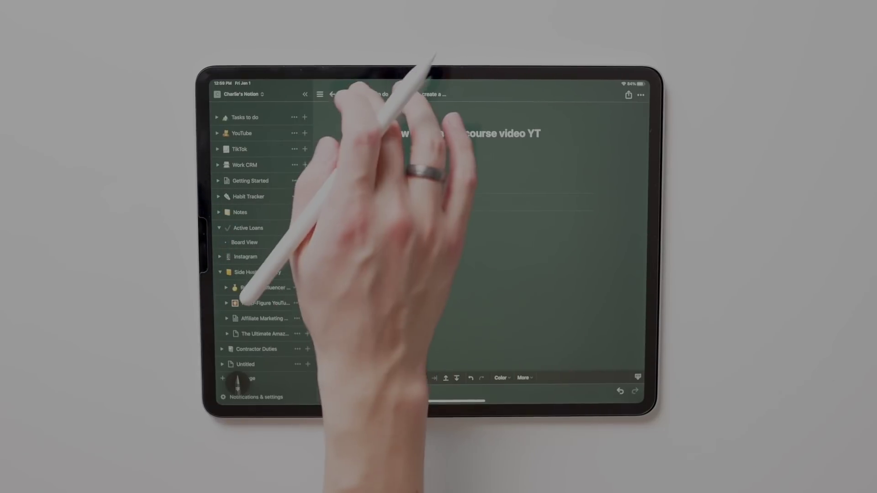
click(379, 94)
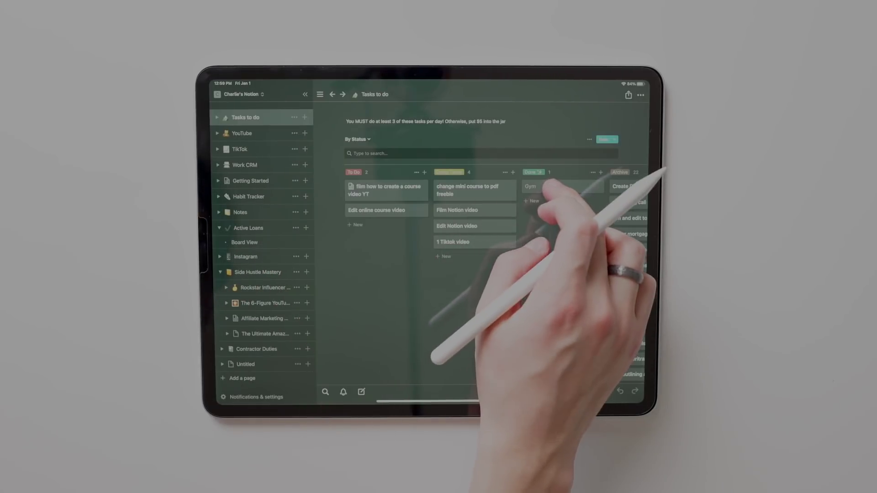
- Drag the Film Notion video card from In Progress into the Done column
scroll(502, 251, right, 1)
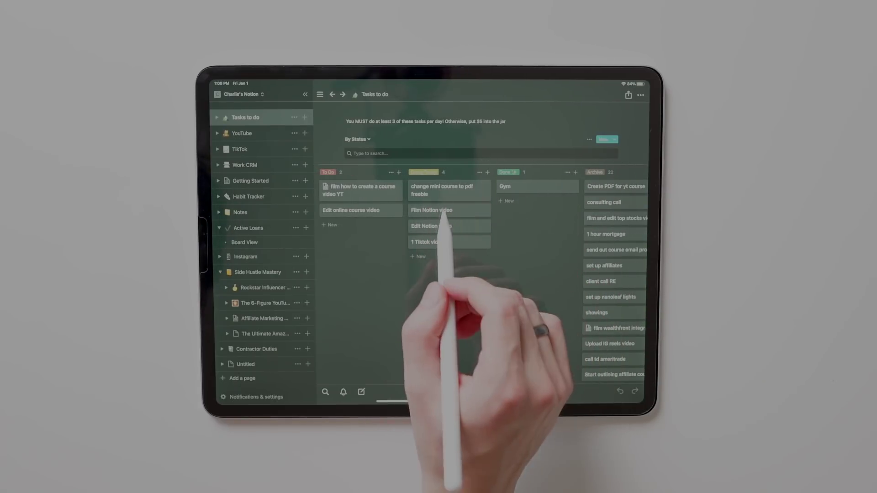
mouse_move(441, 213)
mouse_down()
mouse_move(425, 218)
mouse_move(513, 214)
mouse_move(530, 203)
mouse_up()
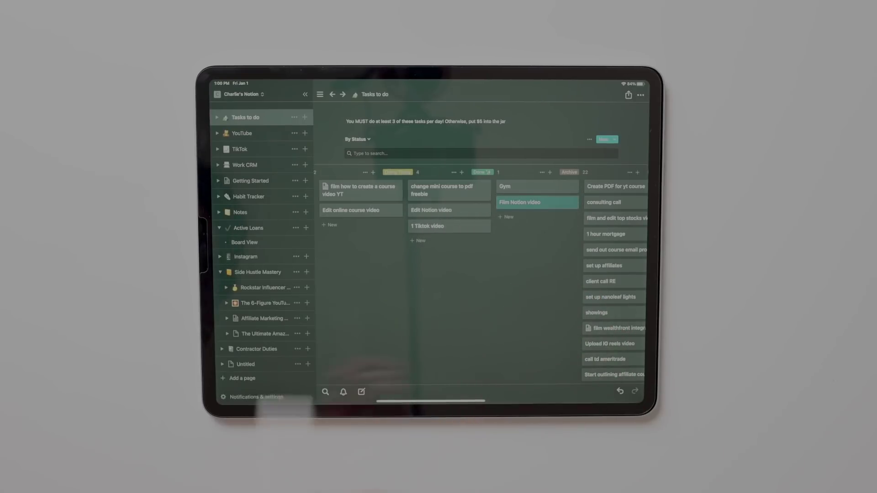
click(242, 133)
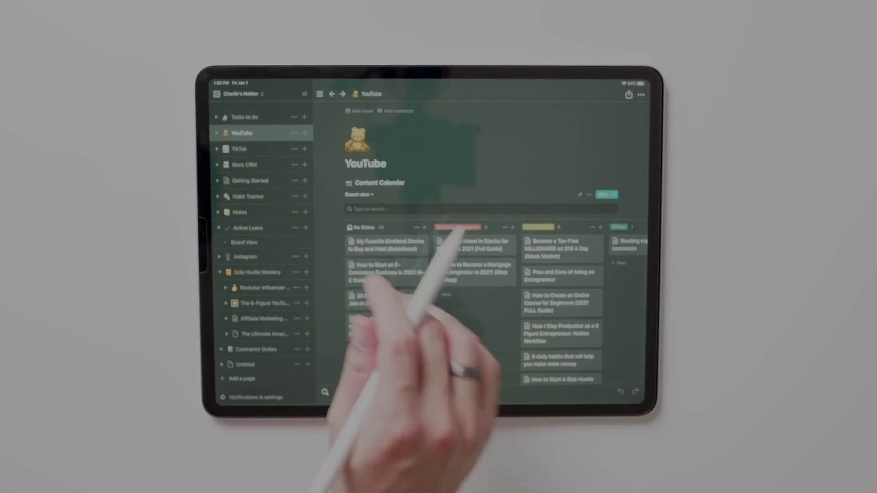
- Open YouTube's Content Calendar, switch it to Calendar view, and show January 7th's entries
scroll(582, 356, down, 3)
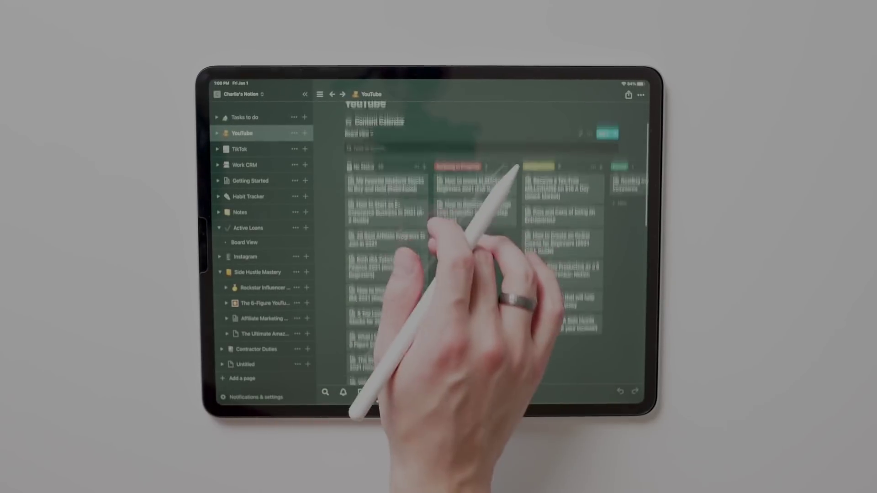
click(217, 133)
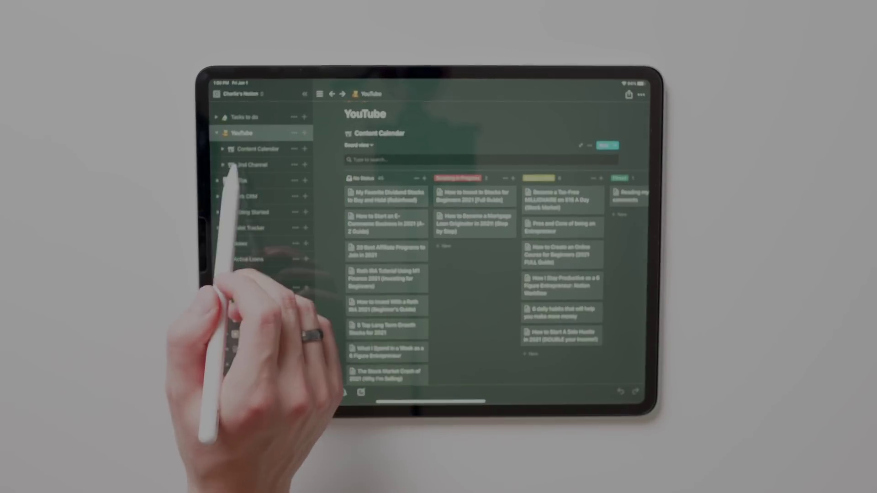
click(258, 149)
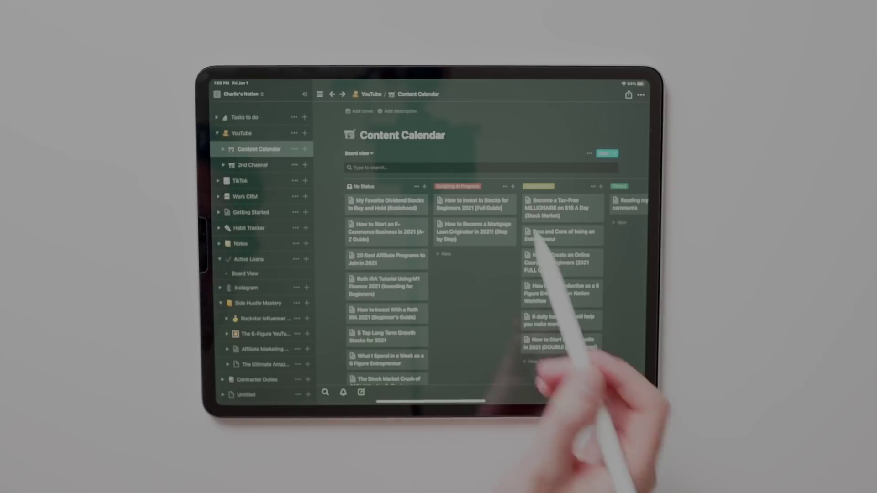
click(359, 154)
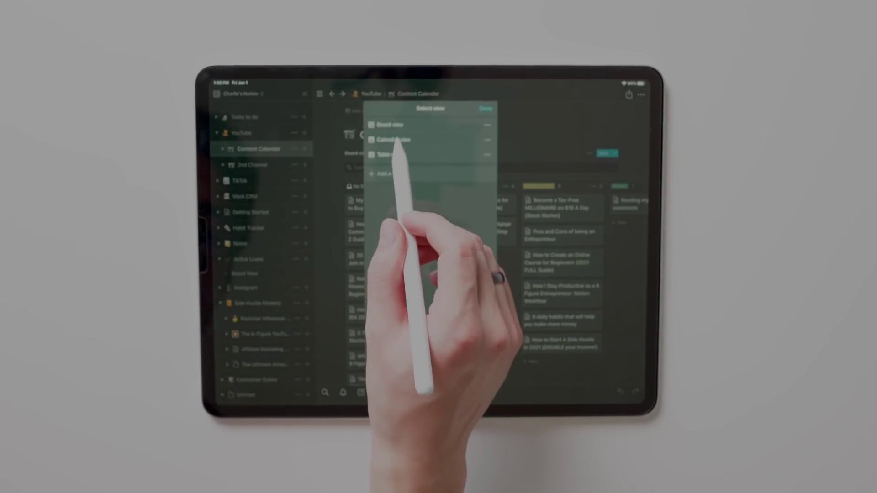
click(394, 140)
click(521, 236)
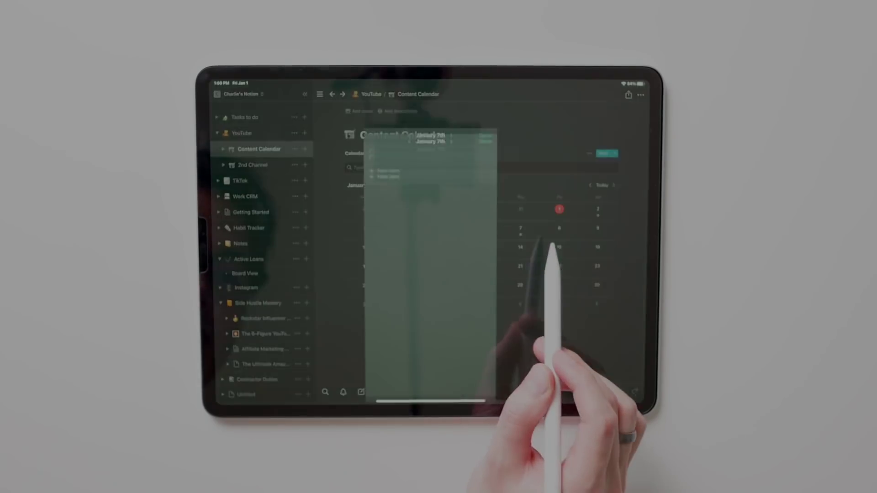